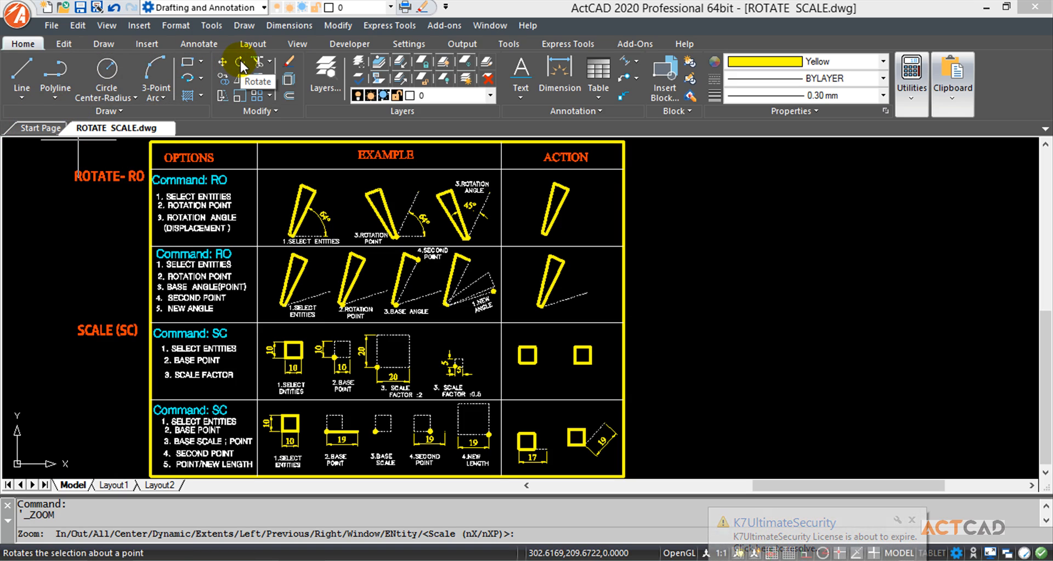
# - Rotate the wedge in the Action column of the first RO row by 45 degrees about its lower-right corner
pyautogui.click(66, 43)
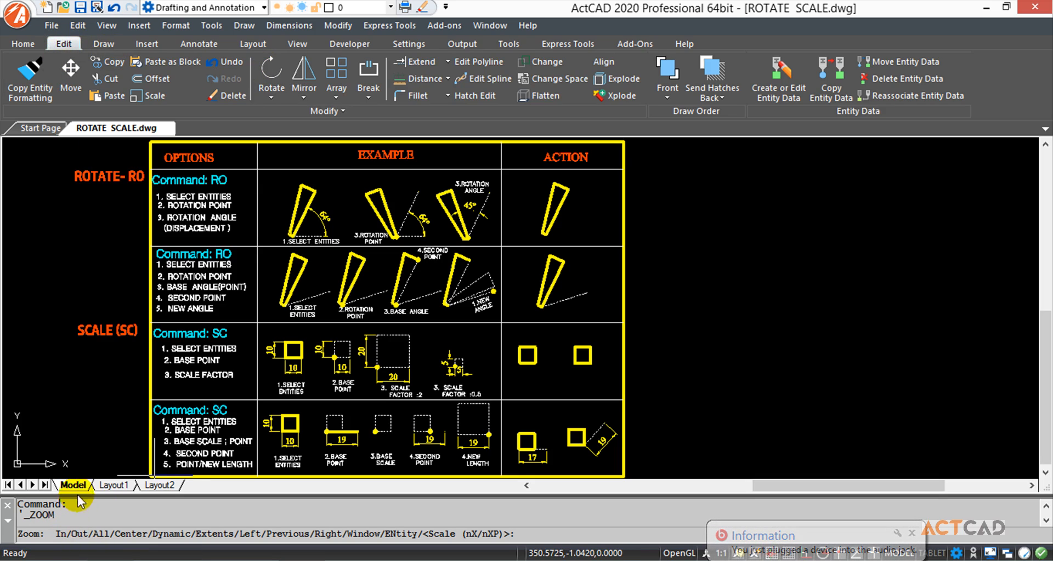
pyautogui.press('Escape')
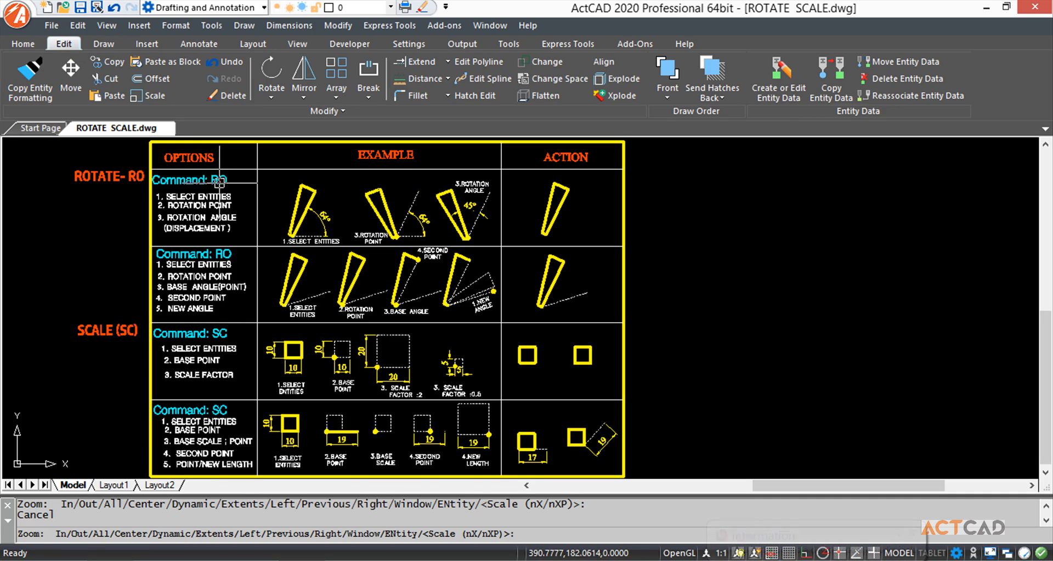
pyautogui.scroll(3, 219, 192)
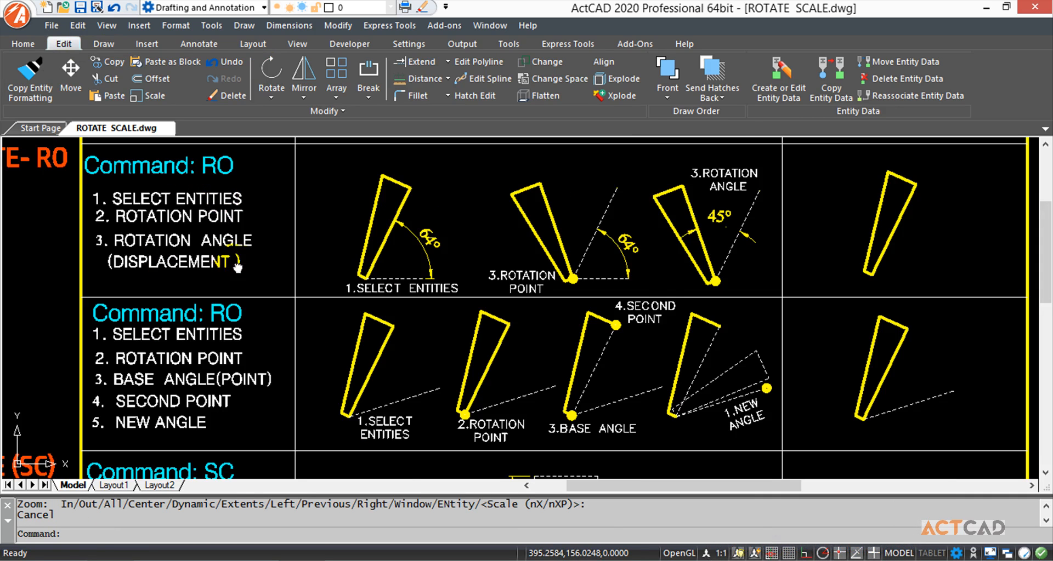
pyautogui.moveTo(237, 266)
pyautogui.mouseDown(button='middle')
pyautogui.moveTo(241, 330)
pyautogui.moveTo(368, 332)
pyautogui.mouseUp(button='middle')
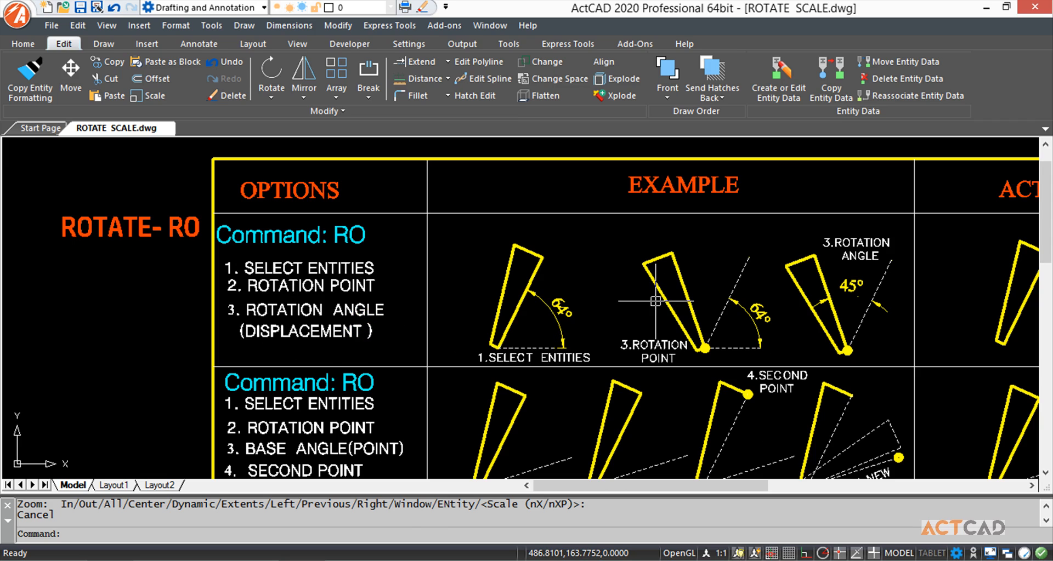
pyautogui.moveTo(594, 316); pyautogui.dragTo(439, 306, button='middle')
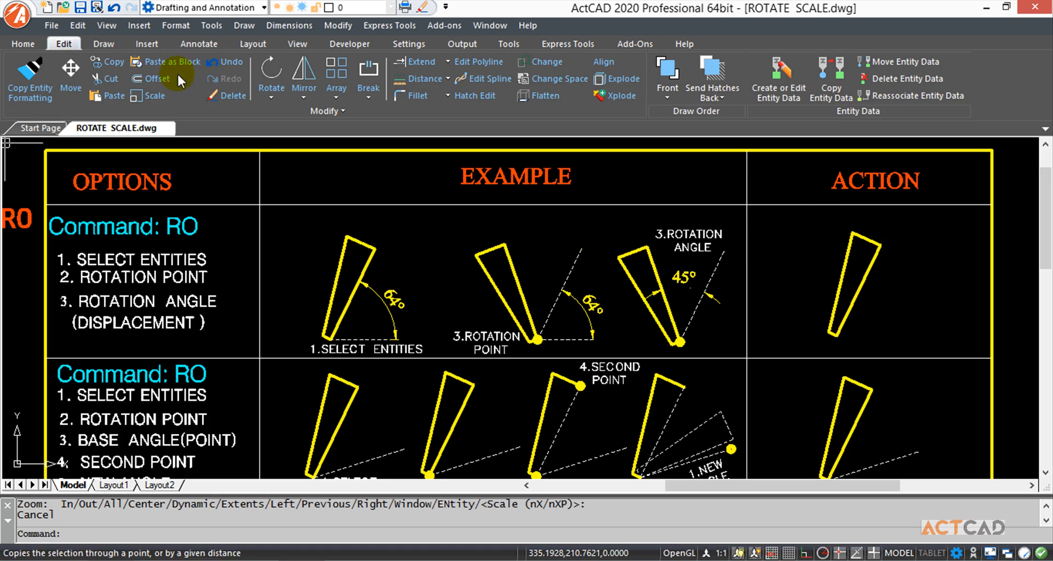
pyautogui.click(271, 72)
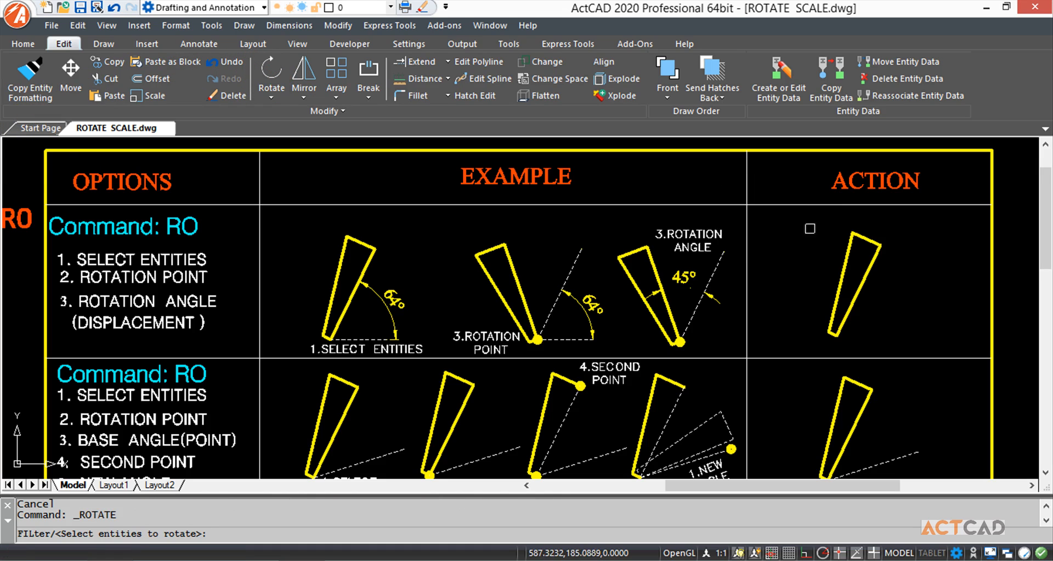
pyautogui.click(805, 222)
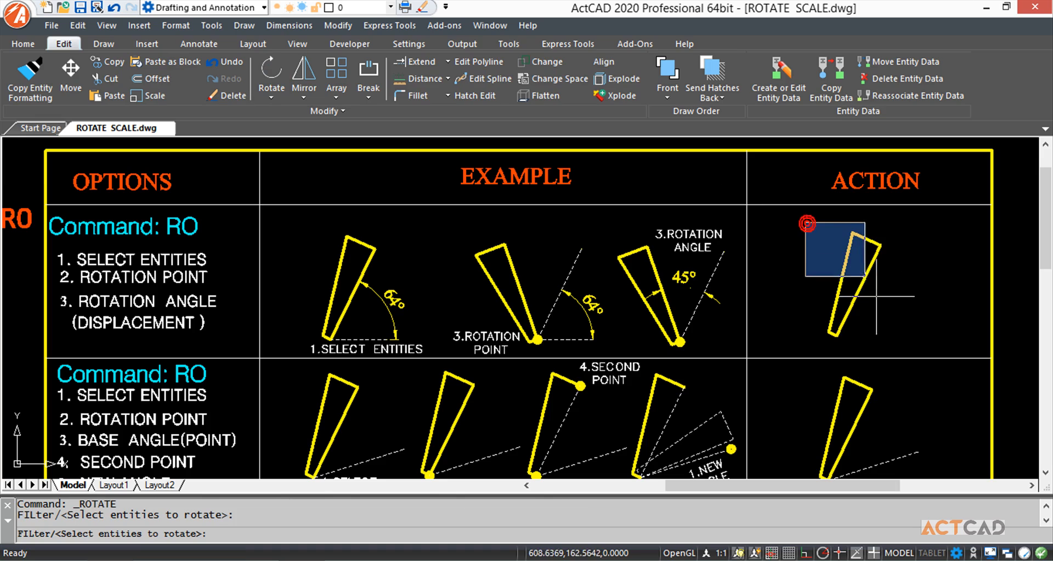
pyautogui.click(907, 350)
pyautogui.press('Return')
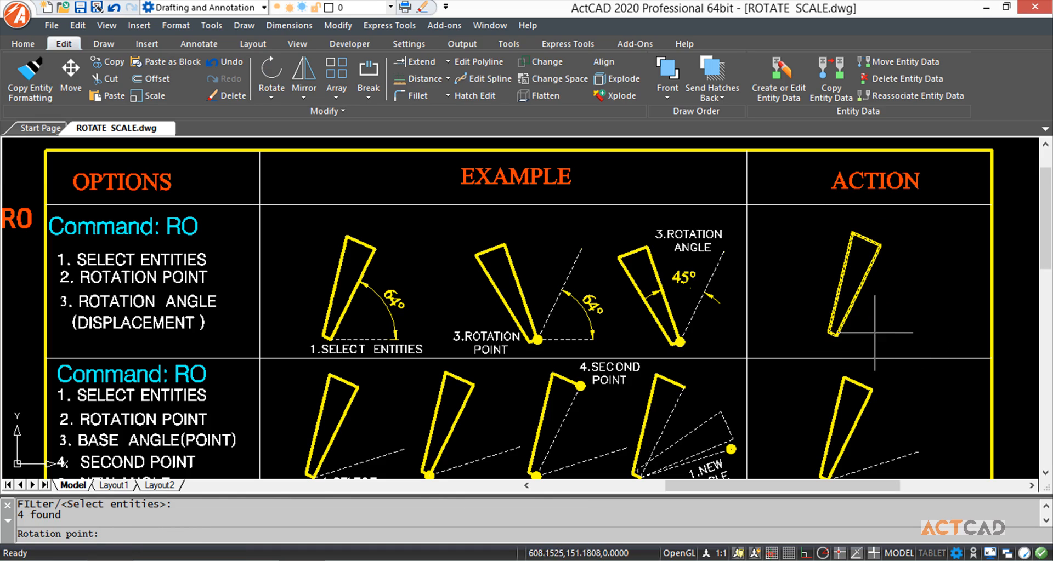
pyautogui.click(835, 335)
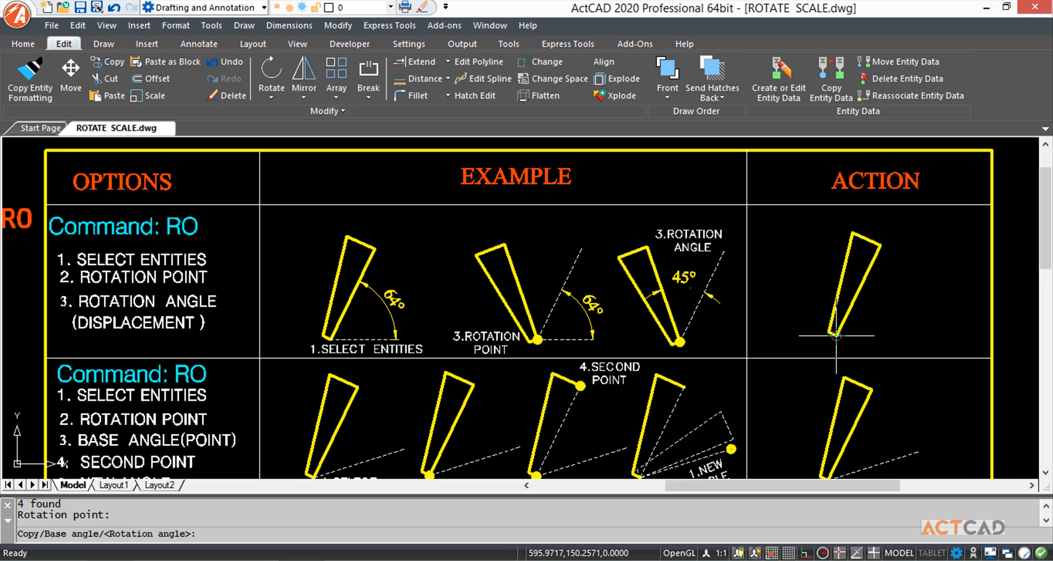
pyautogui.write('45')
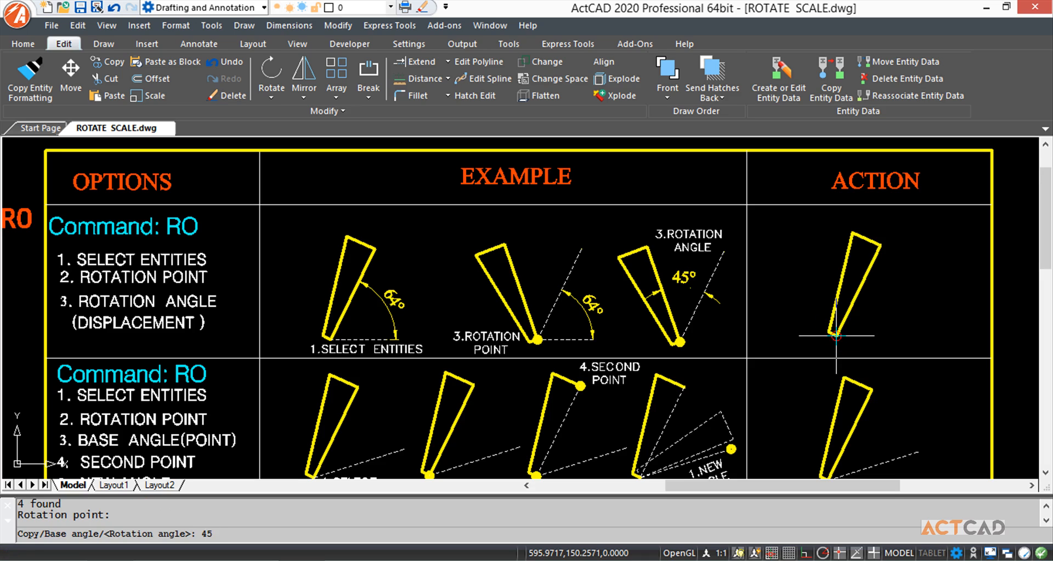
pyautogui.press('Return')
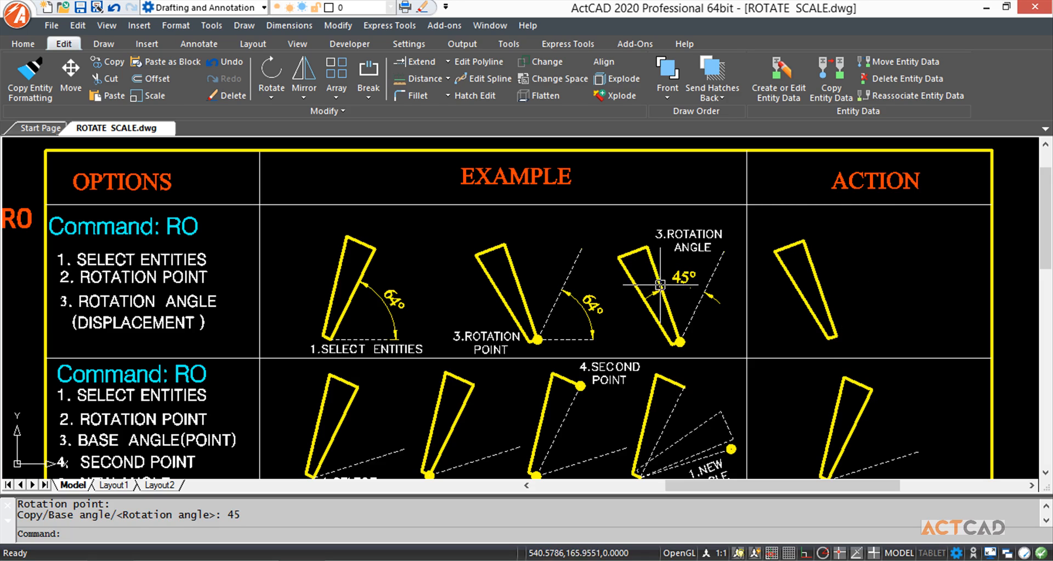
# - Rotate the second RO row's Action wedge about its lower-right corner, using its long right edge as base angle and the dashed line's far end as new angle
pyautogui.moveTo(807, 339); pyautogui.dragTo(815, 278, button='middle')
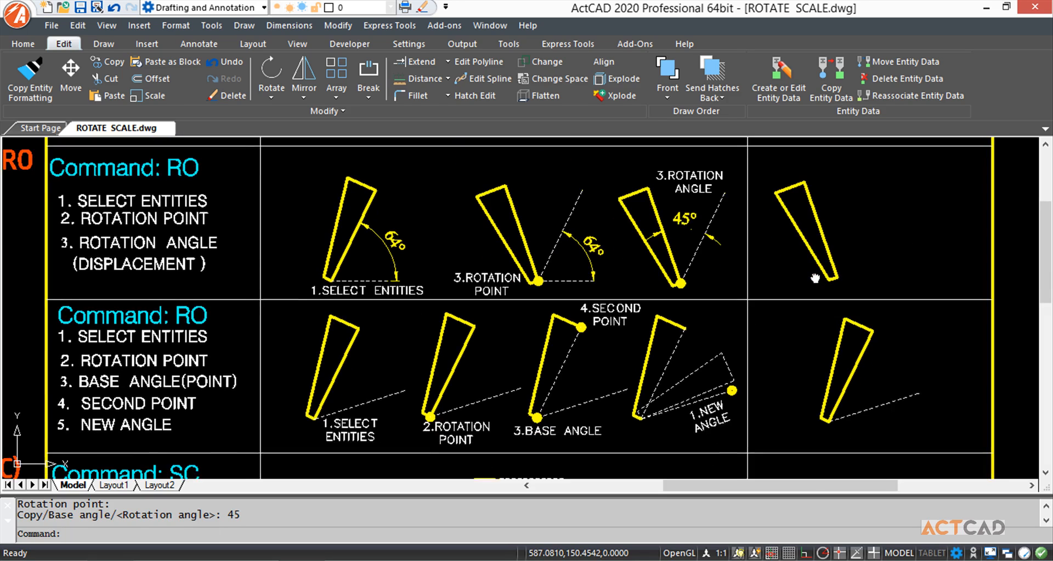
pyautogui.moveTo(275, 337); pyautogui.dragTo(310, 314, button='middle')
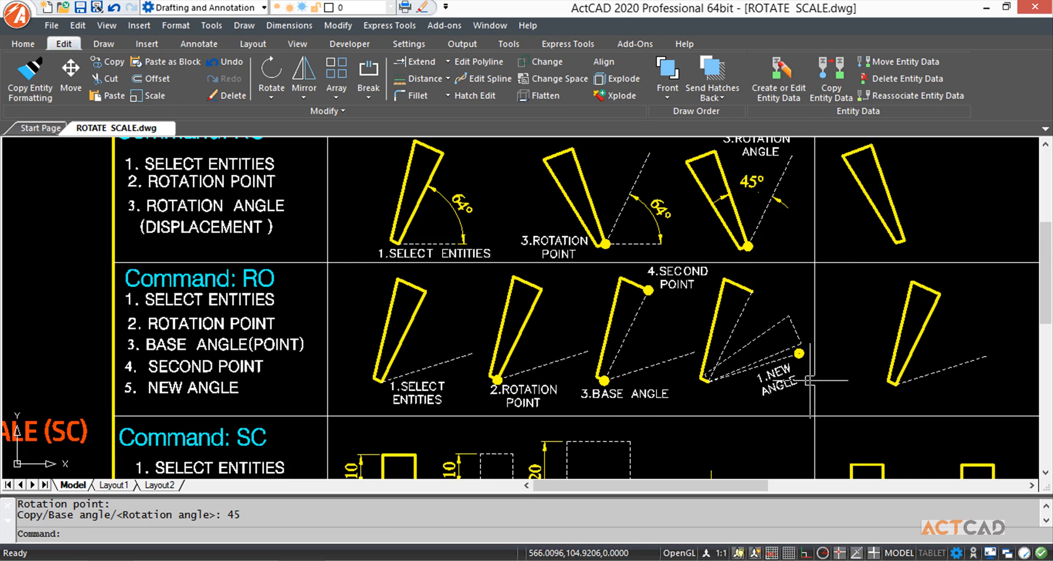
pyautogui.moveTo(824, 386); pyautogui.dragTo(563, 384, button='middle')
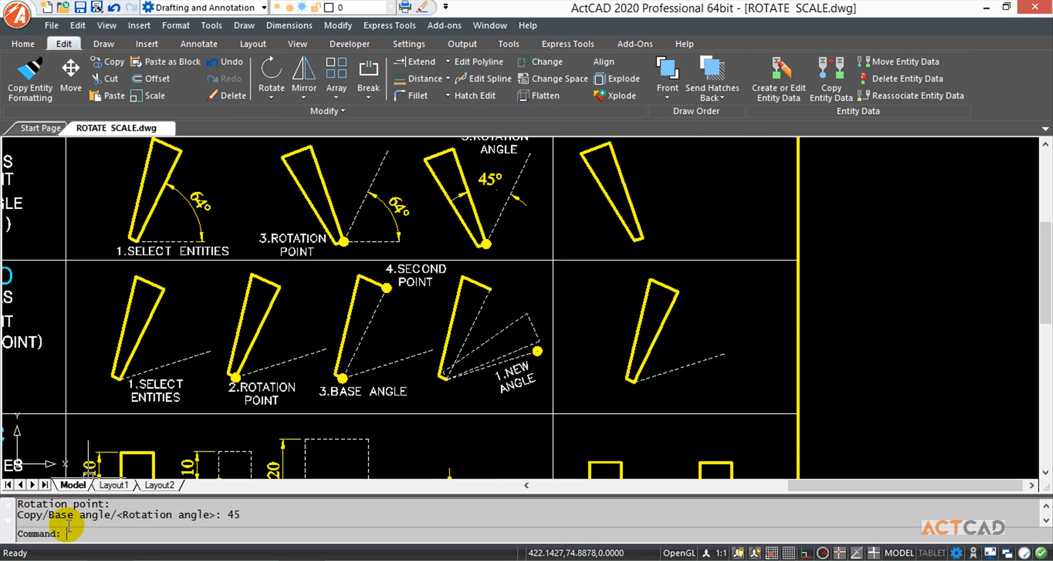
pyautogui.write('o')
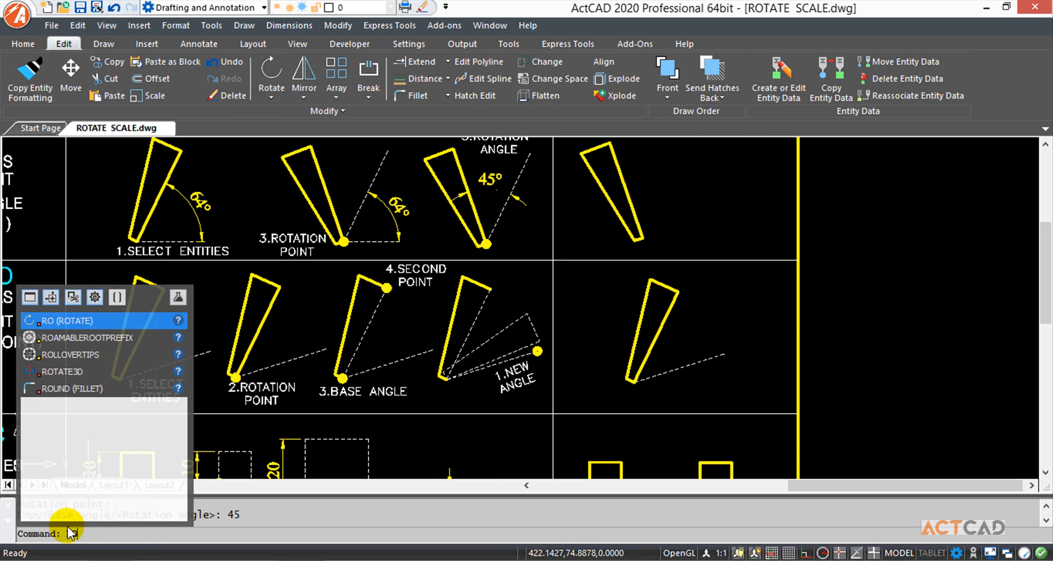
pyautogui.press('Return')
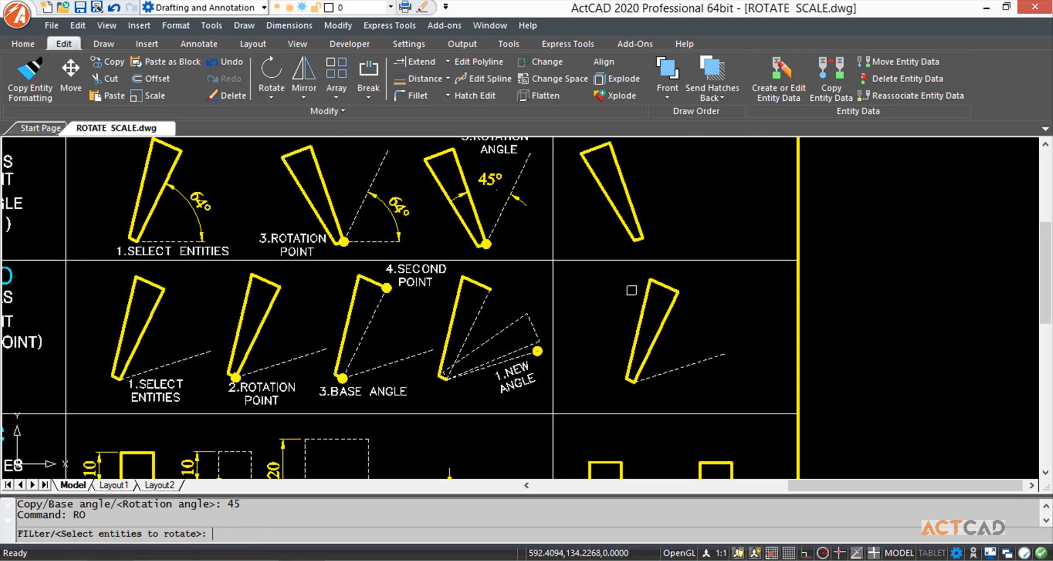
pyautogui.click(625, 272)
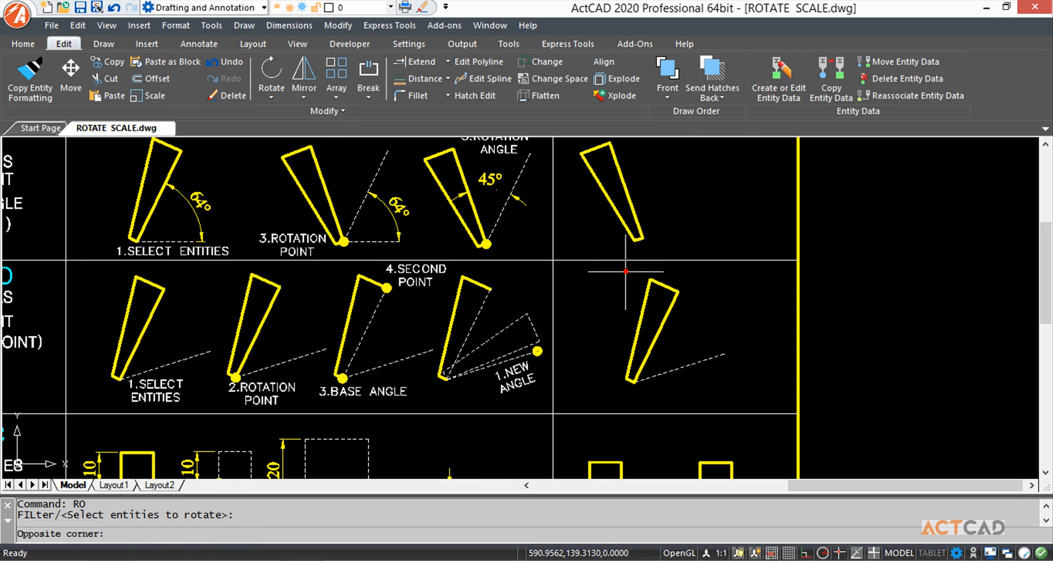
pyautogui.click(679, 401)
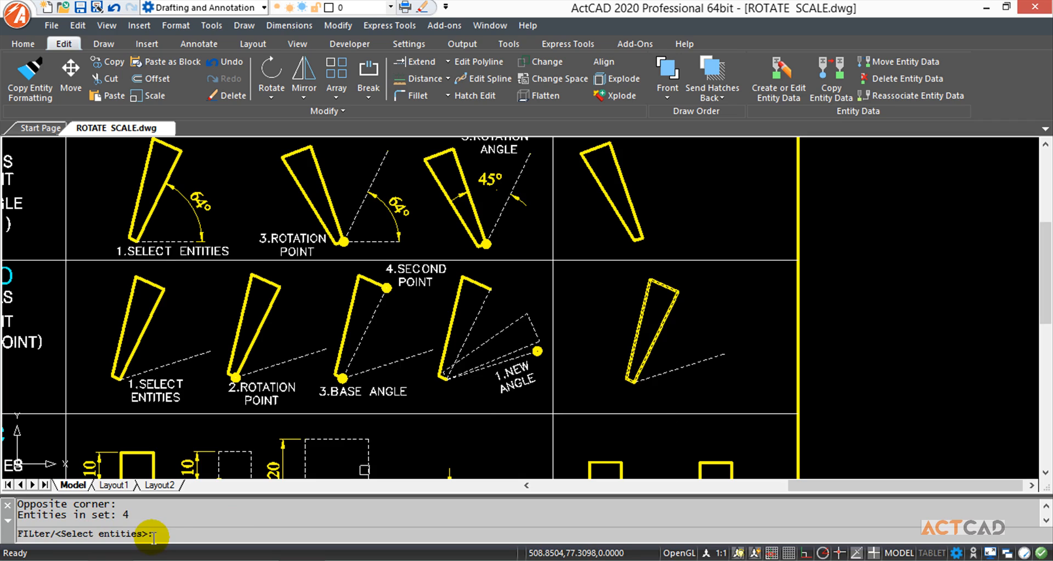
pyautogui.press('Return')
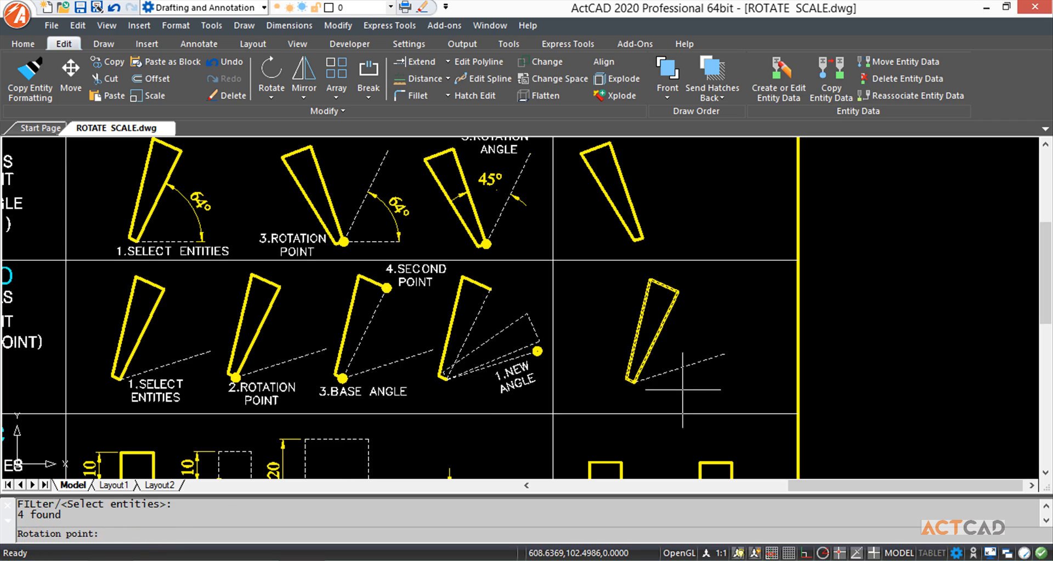
pyautogui.click(633, 382)
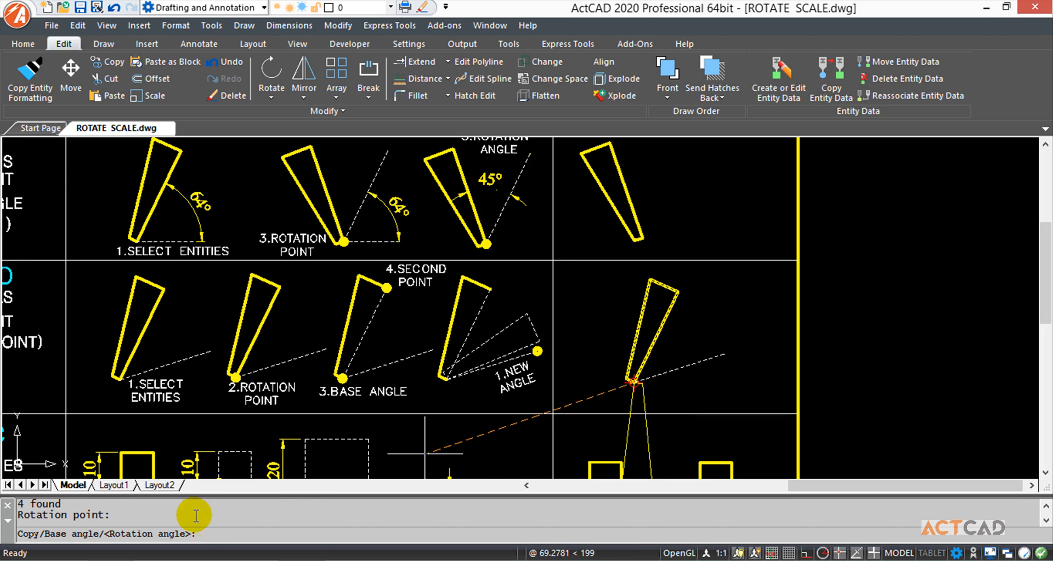
pyautogui.write('b')
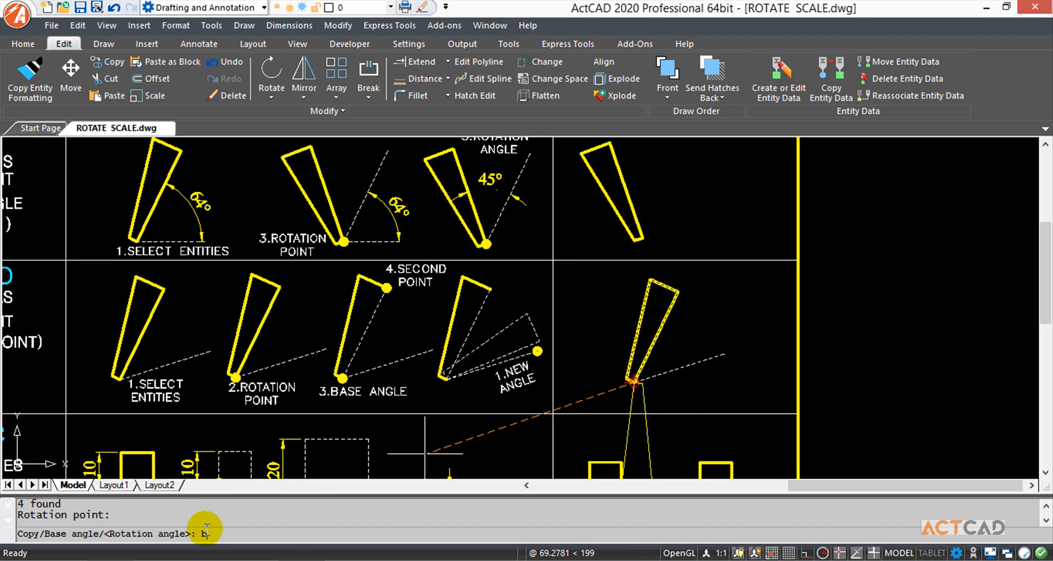
pyautogui.press('Return')
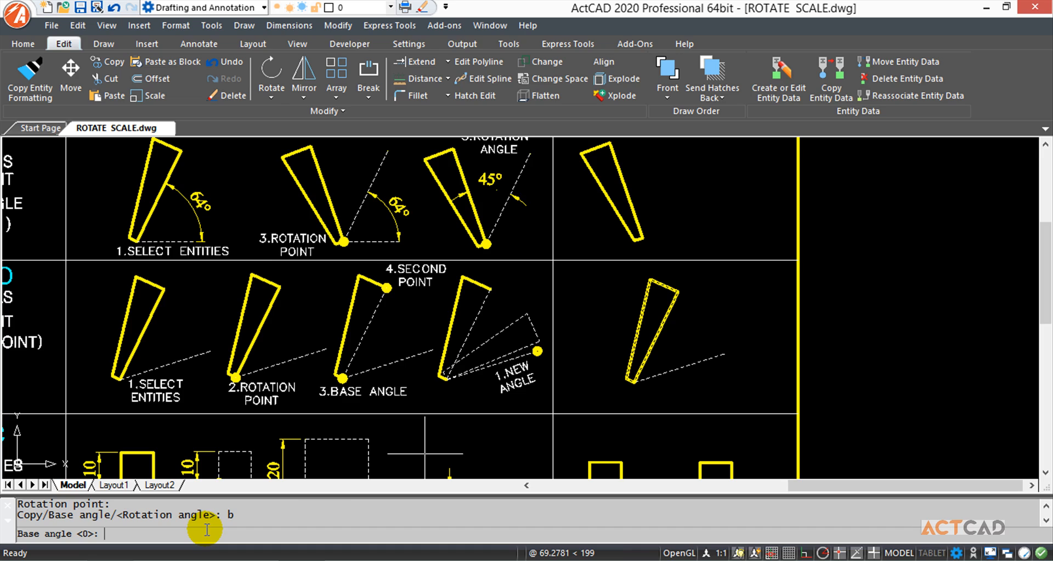
pyautogui.click(634, 382)
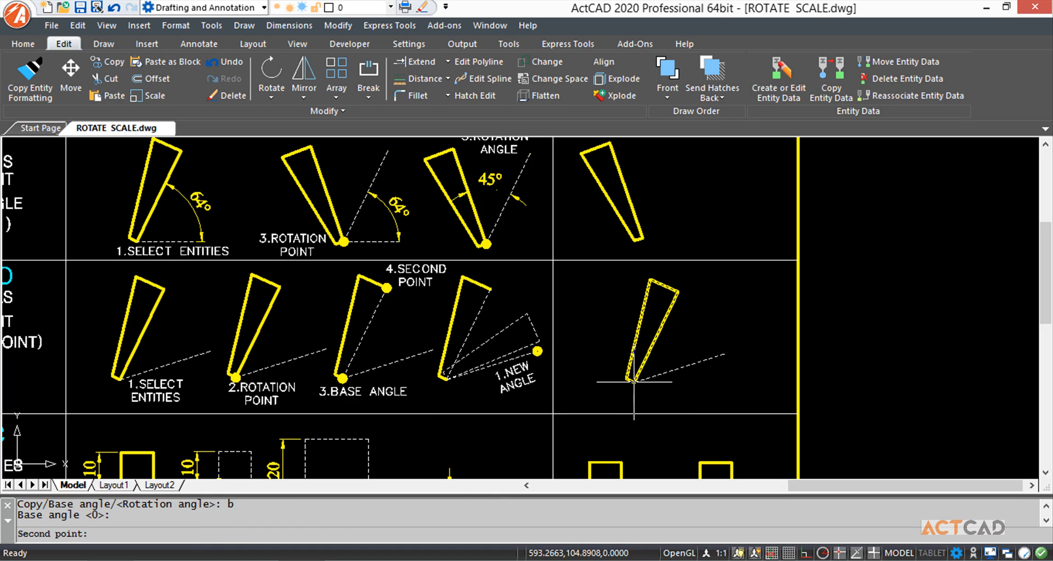
pyautogui.click(677, 291)
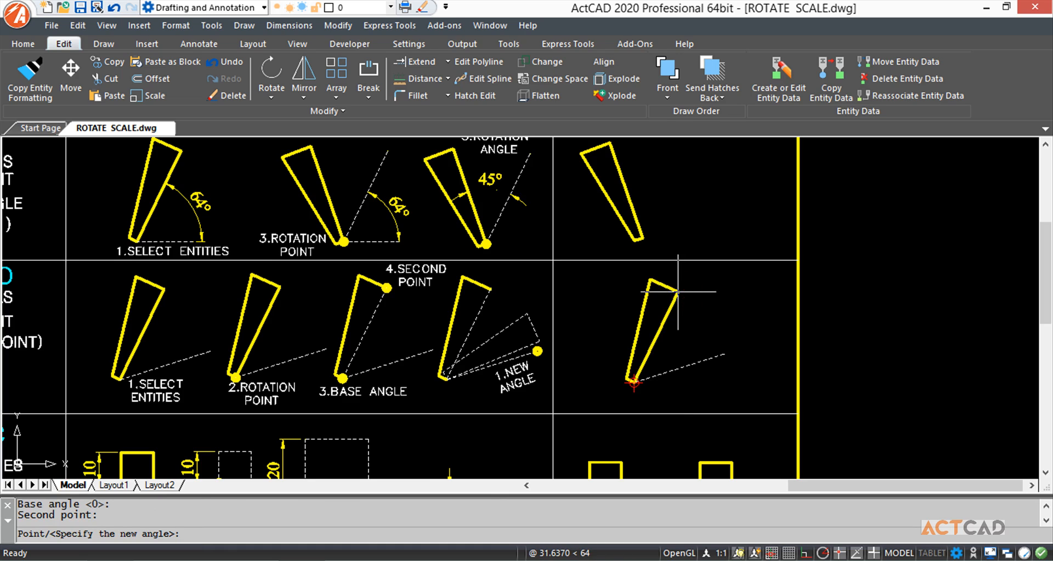
pyautogui.click(724, 353)
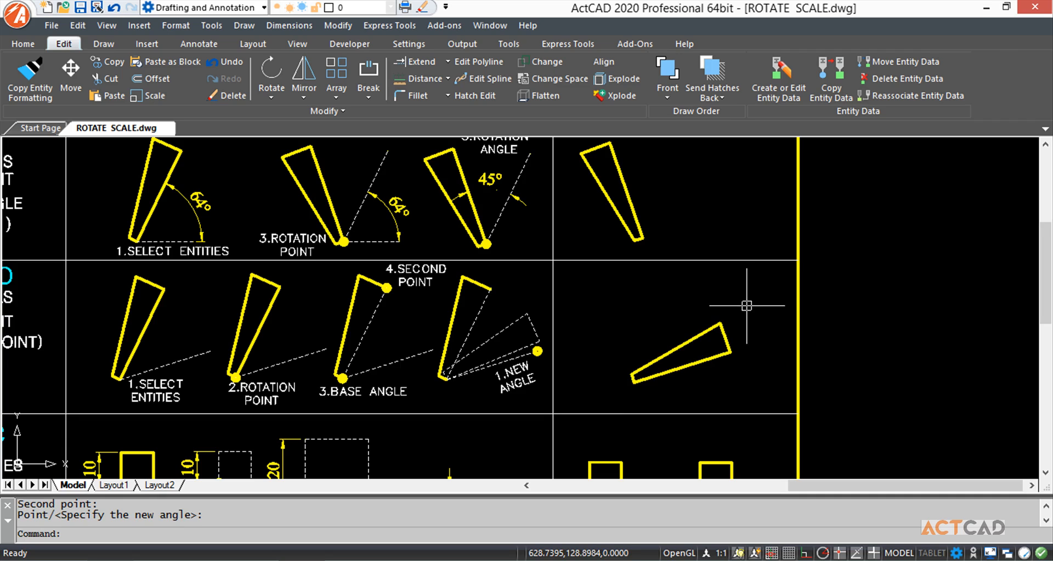
# - Examine the first SC row: its Scale instructions, the example figures for factors 2 and 0.5, and the Action squares
pyautogui.moveTo(684, 392); pyautogui.dragTo(706, 295, button='middle')
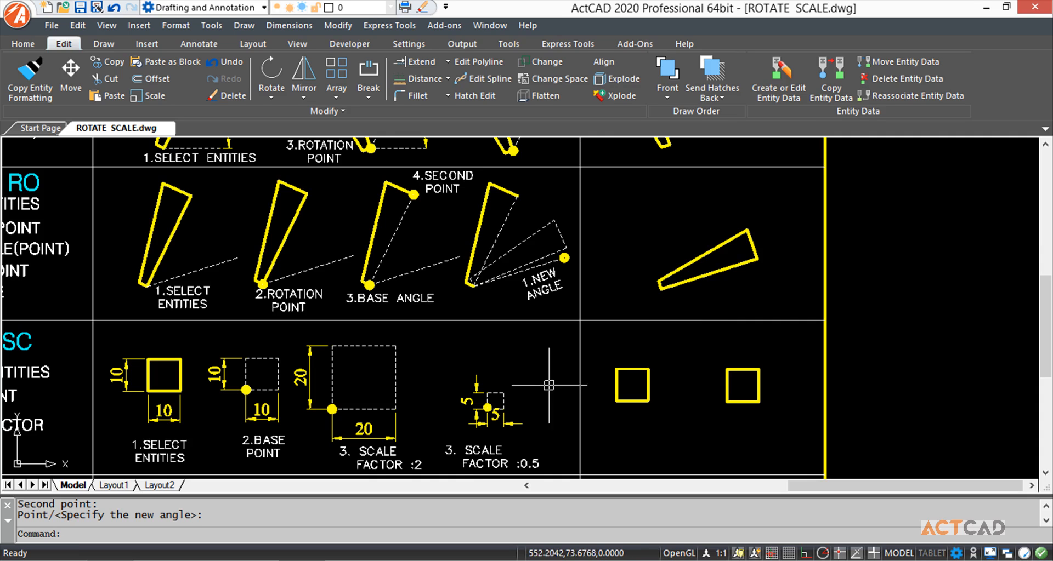
pyautogui.moveTo(373, 379); pyautogui.dragTo(598, 318, button='middle')
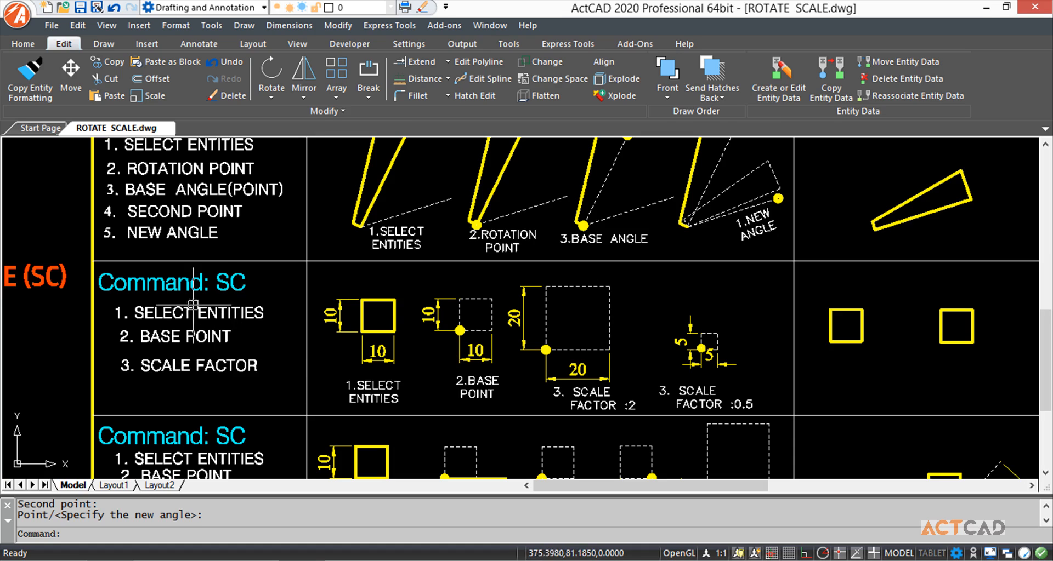
pyautogui.moveTo(14, 317); pyautogui.dragTo(215, 328, button='middle')
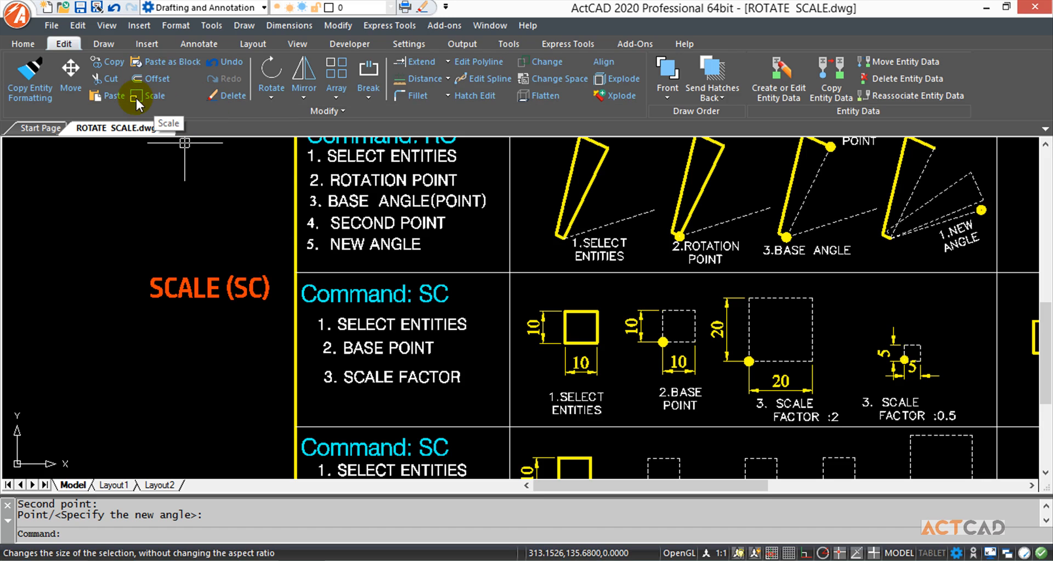
pyautogui.click(20, 43)
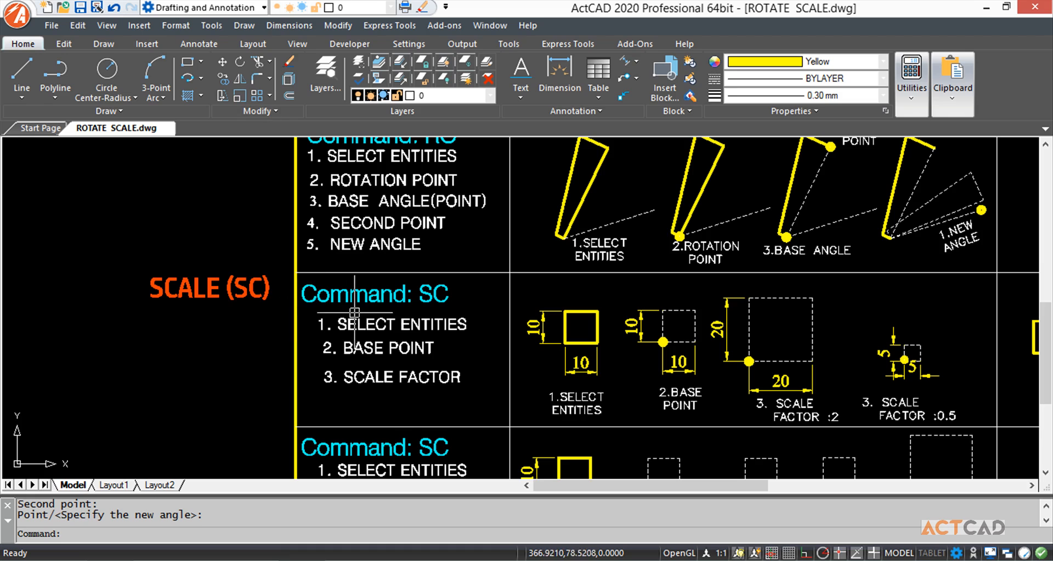
pyautogui.moveTo(493, 388); pyautogui.dragTo(392, 368, button='middle')
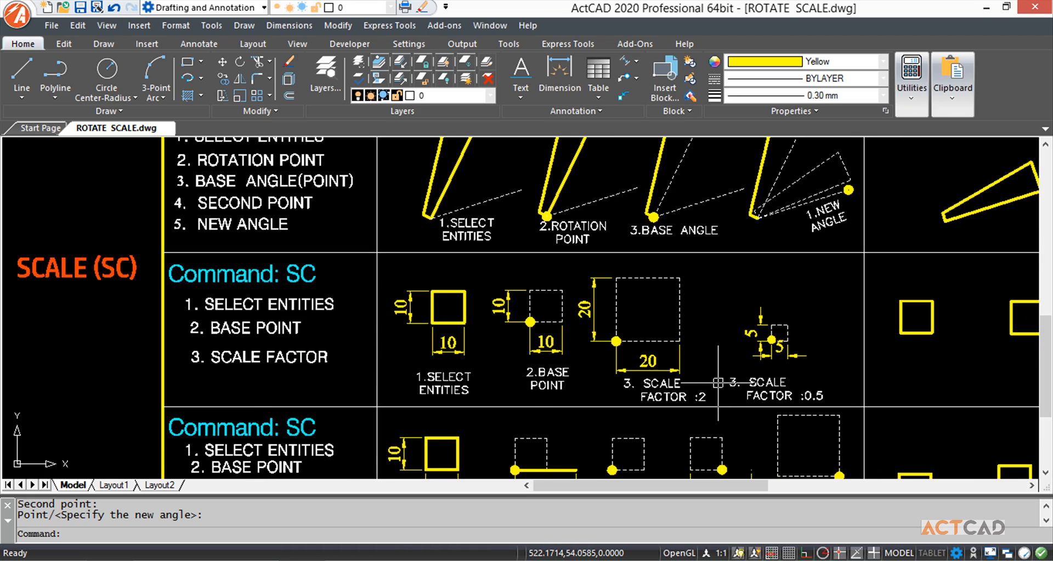
pyautogui.moveTo(718, 382); pyautogui.dragTo(488, 379, button='middle')
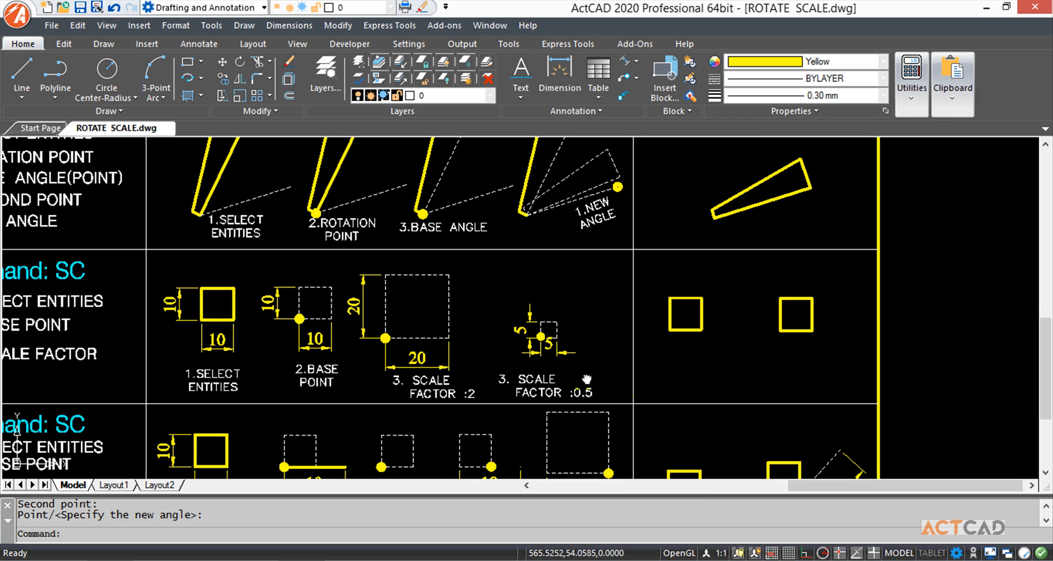
pyautogui.moveTo(586, 380); pyautogui.dragTo(476, 371, button='middle')
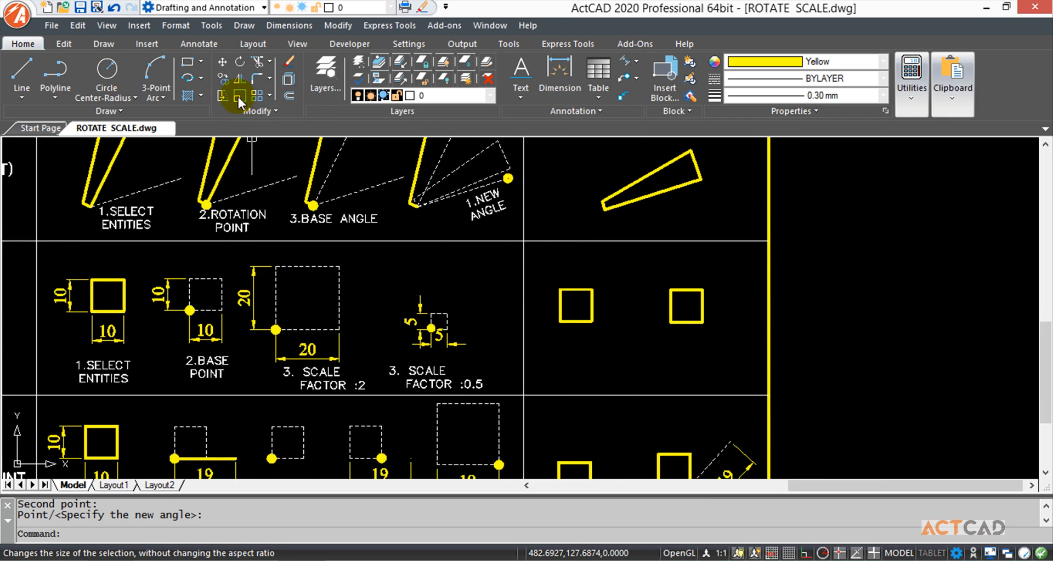
# - Scale the left Action square in the first SC row by a factor of 2 about its lower-left corner
pyautogui.click(240, 100)
pyautogui.click(551, 275)
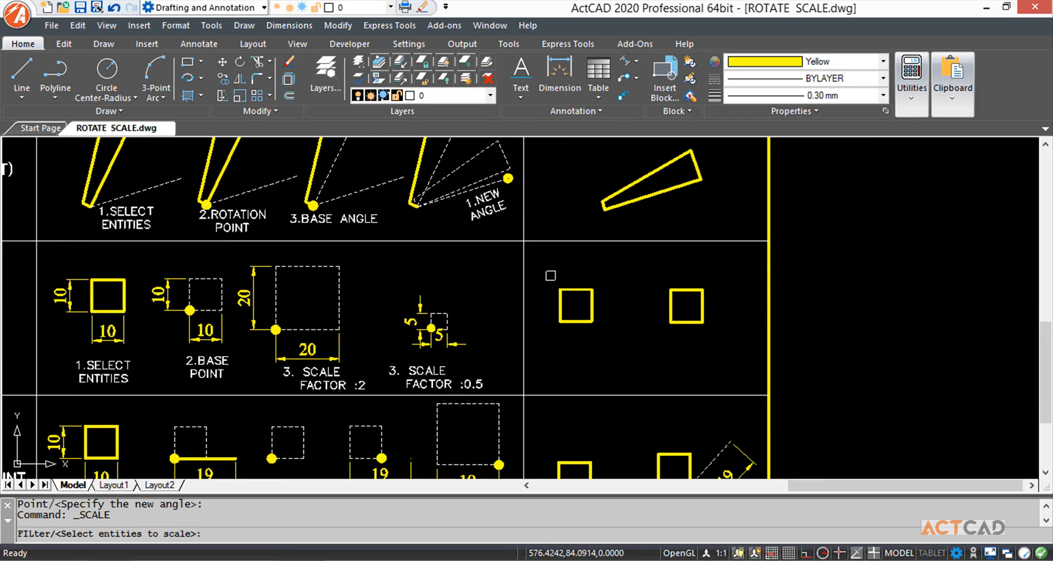
pyautogui.click(600, 337)
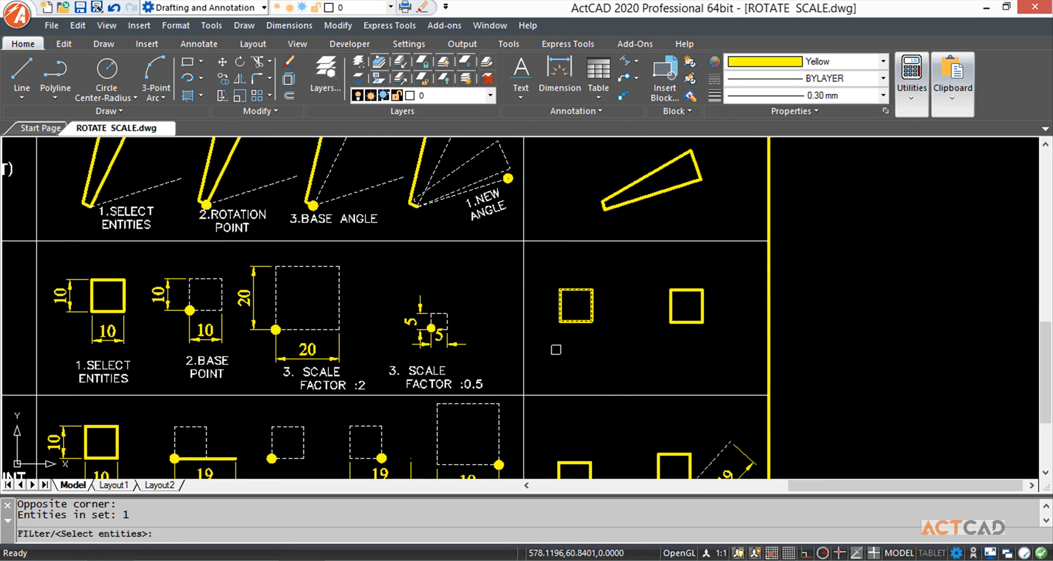
pyautogui.press('Return')
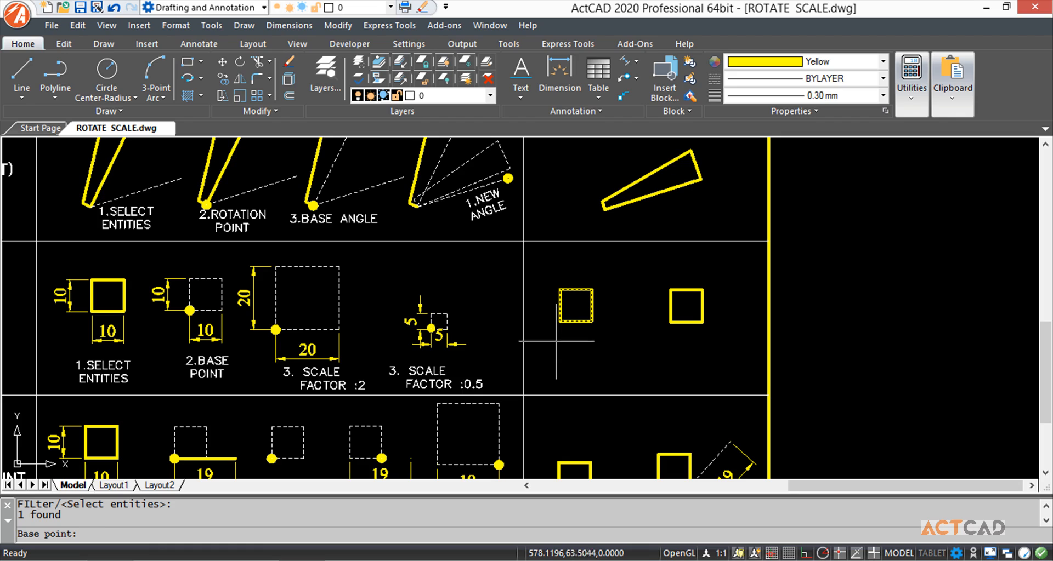
pyautogui.click(560, 321)
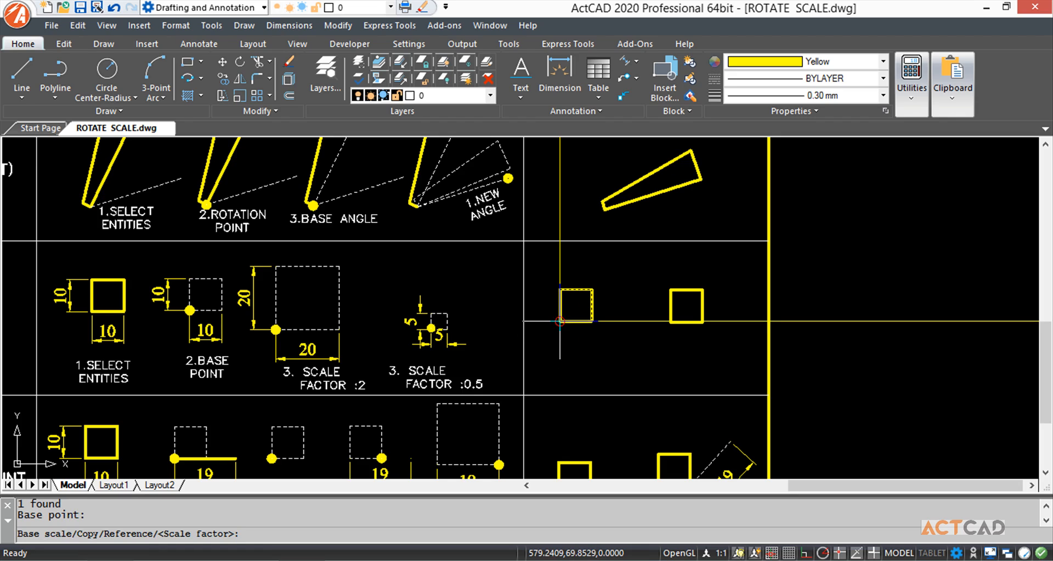
pyautogui.write('2')
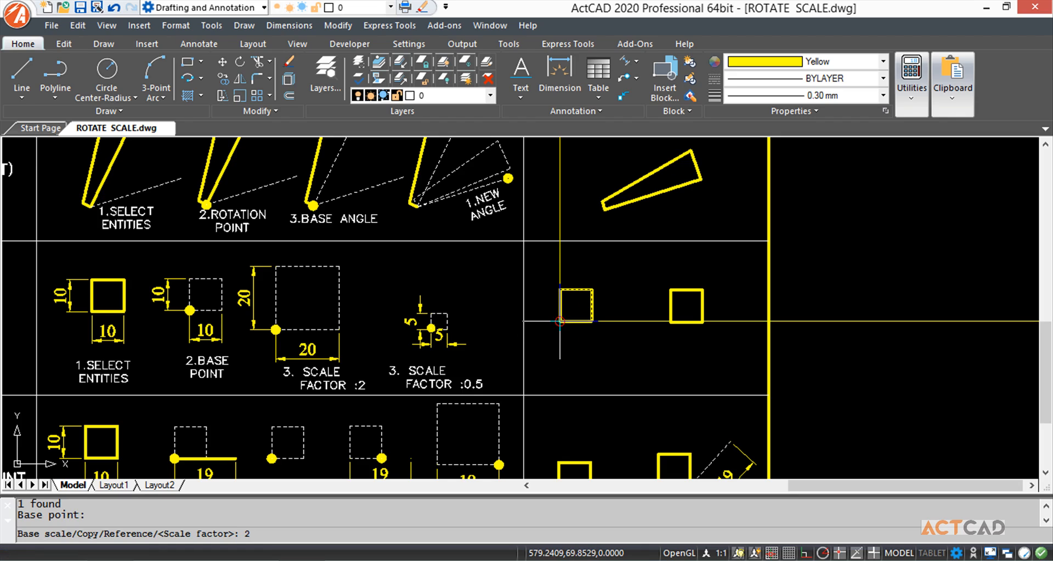
pyautogui.press('Return')
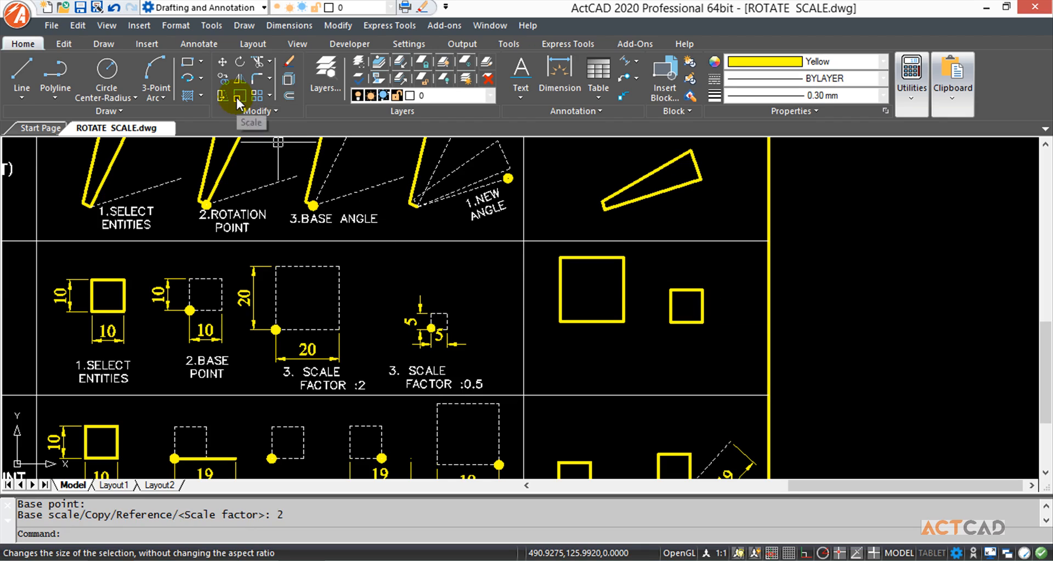
# - Scale a copy of the right Action square in the first SC row by 0.5 about its lower-left corner, keeping the original
pyautogui.write('sc')
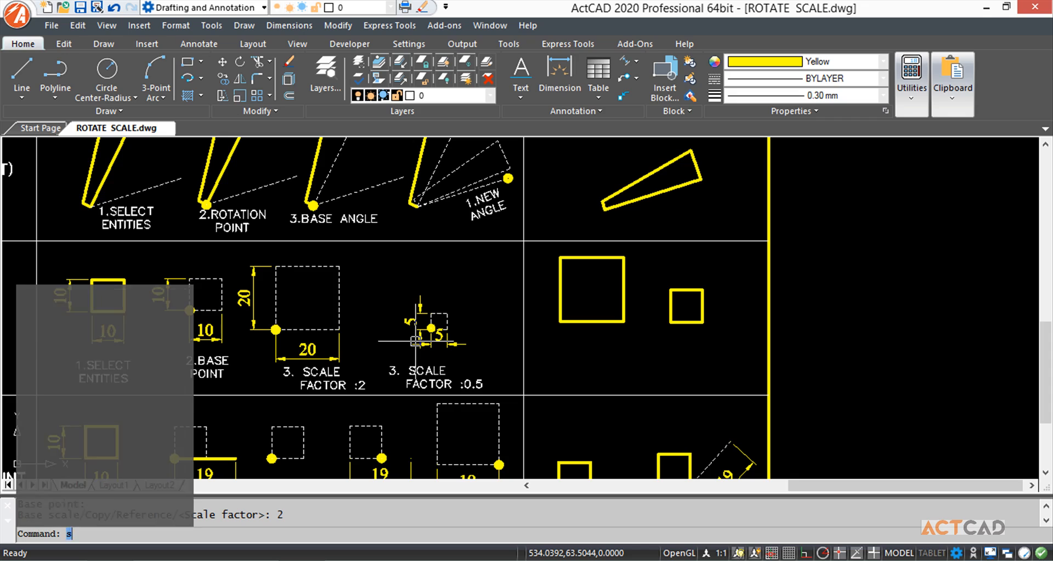
pyautogui.press('Return')
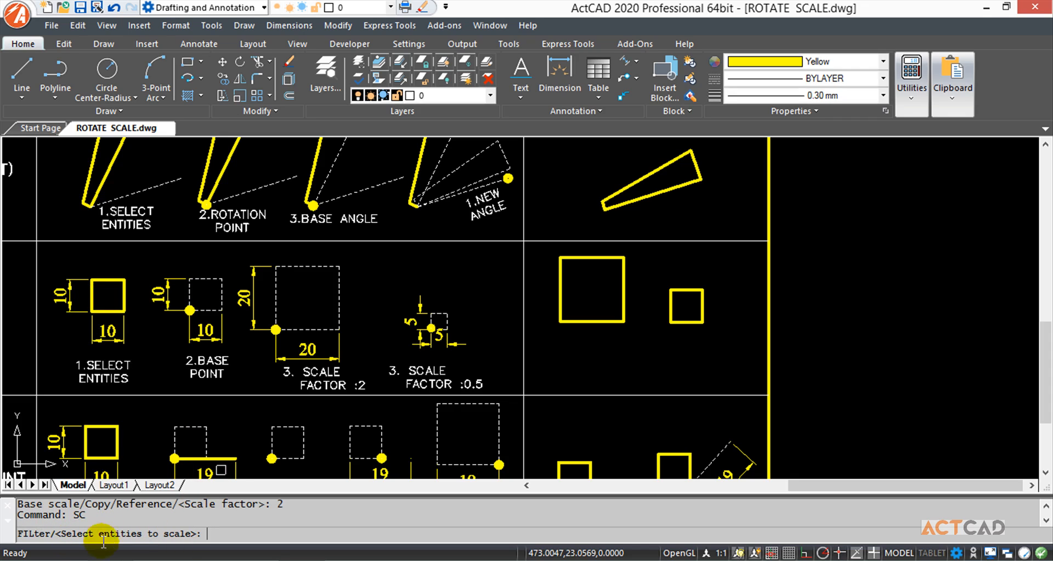
pyautogui.click(716, 278)
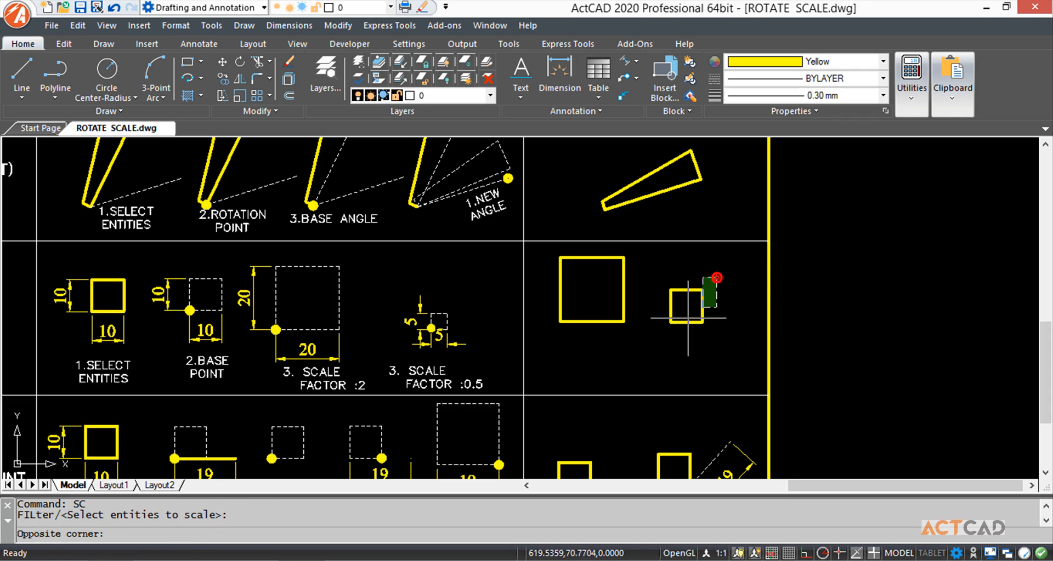
pyautogui.click(652, 343)
pyautogui.press('Return')
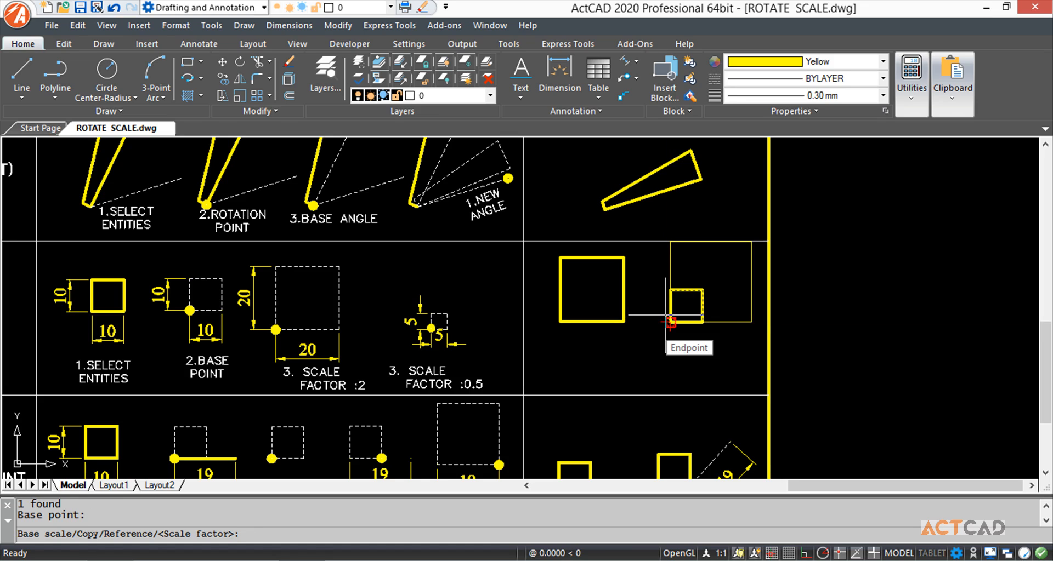
pyautogui.write('c')
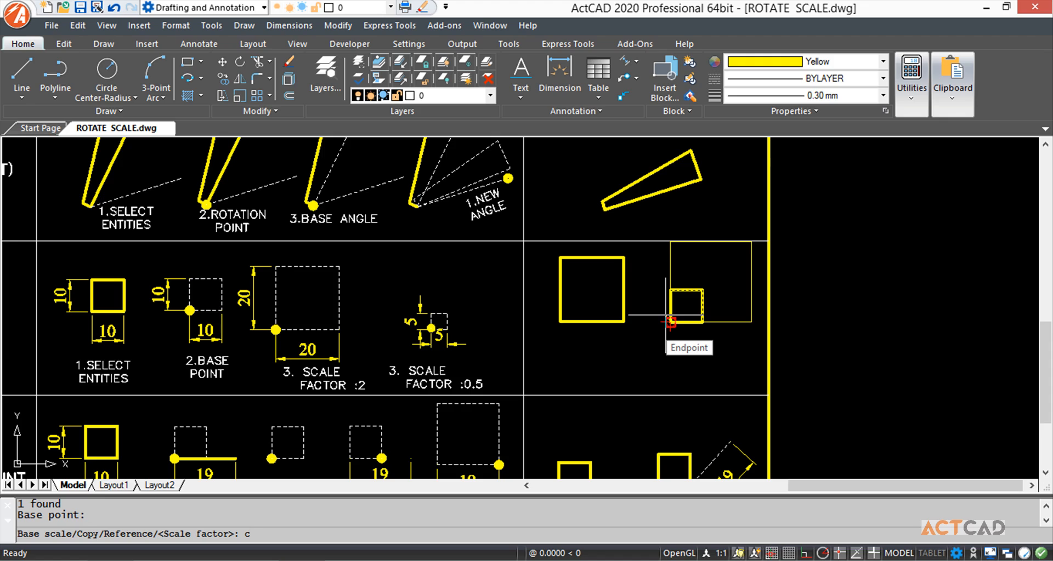
pyautogui.press('Return')
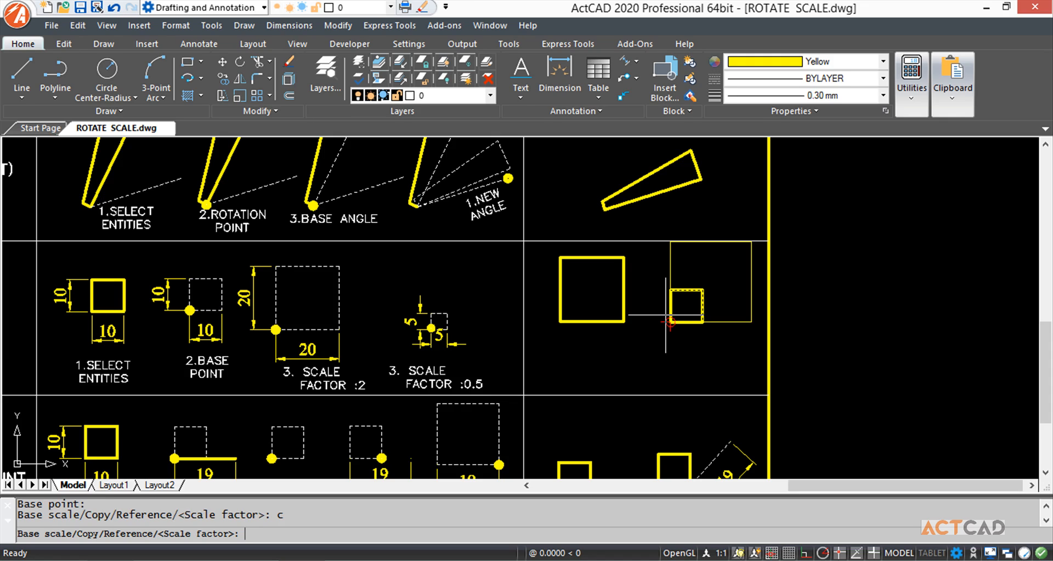
pyautogui.write('.5')
pyautogui.press('Return')
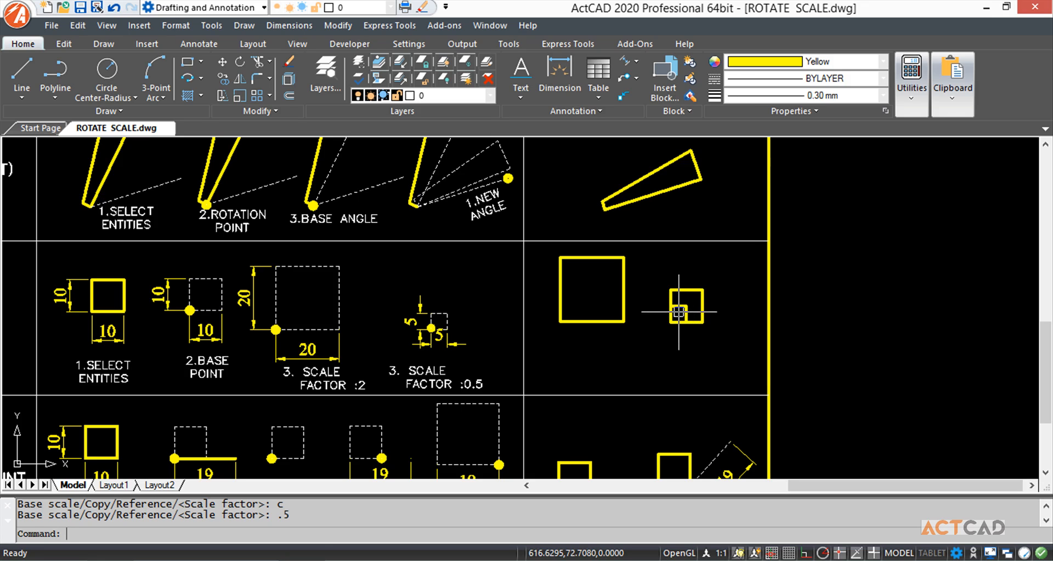
# - Scale the second SC row's left Action square by reference about its lower-left corner, from its bottom edge length to the dashed line's far end
pyautogui.moveTo(630, 369)
pyautogui.mouseDown(button='middle')
pyautogui.moveTo(639, 288)
pyautogui.moveTo(731, 248)
pyautogui.moveTo(815, 261)
pyautogui.mouseUp(button='middle')
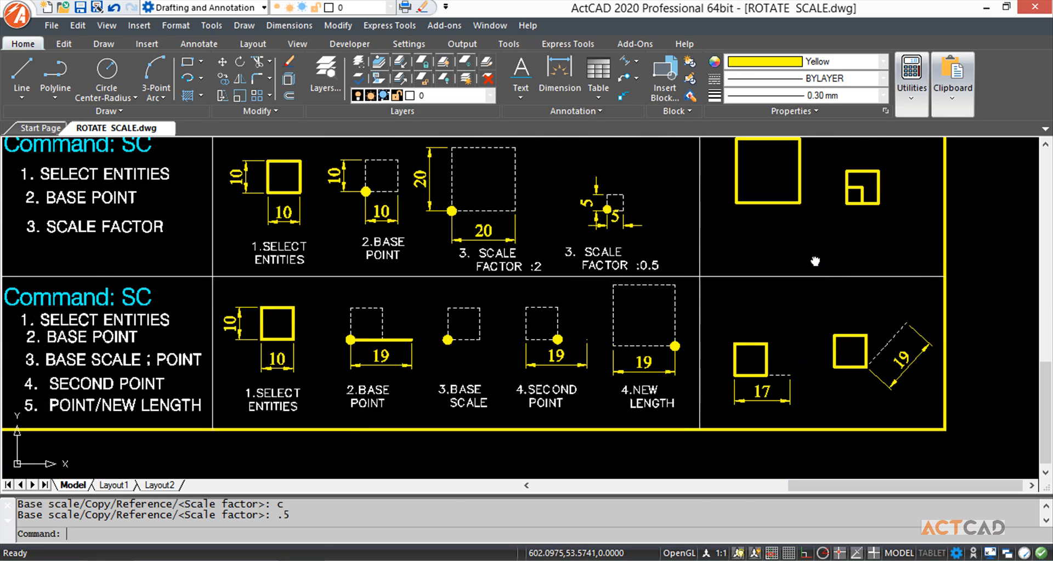
pyautogui.moveTo(245, 408); pyautogui.dragTo(349, 414, button='middle')
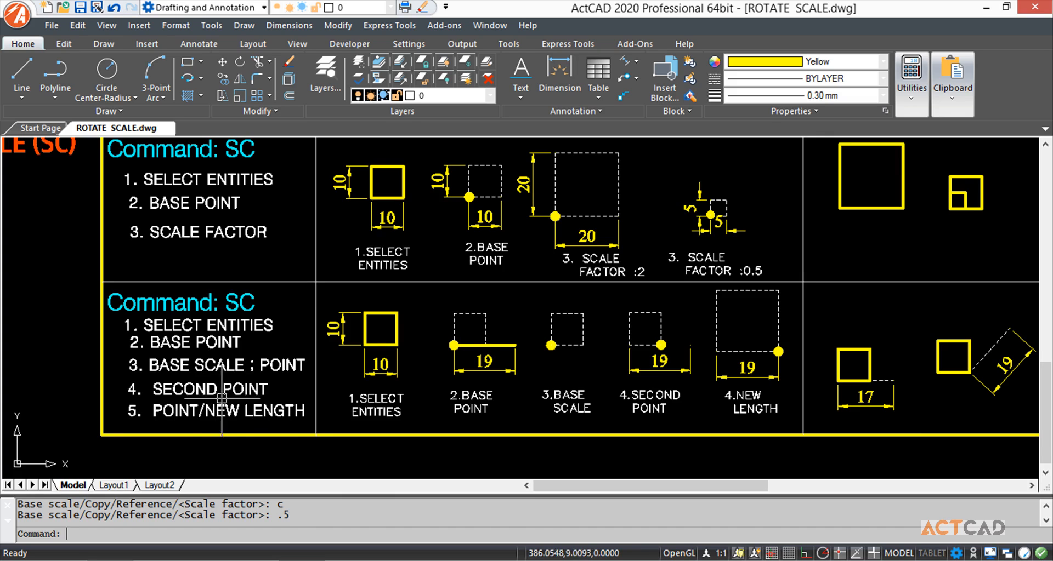
pyautogui.moveTo(288, 440); pyautogui.dragTo(70, 436, button='middle')
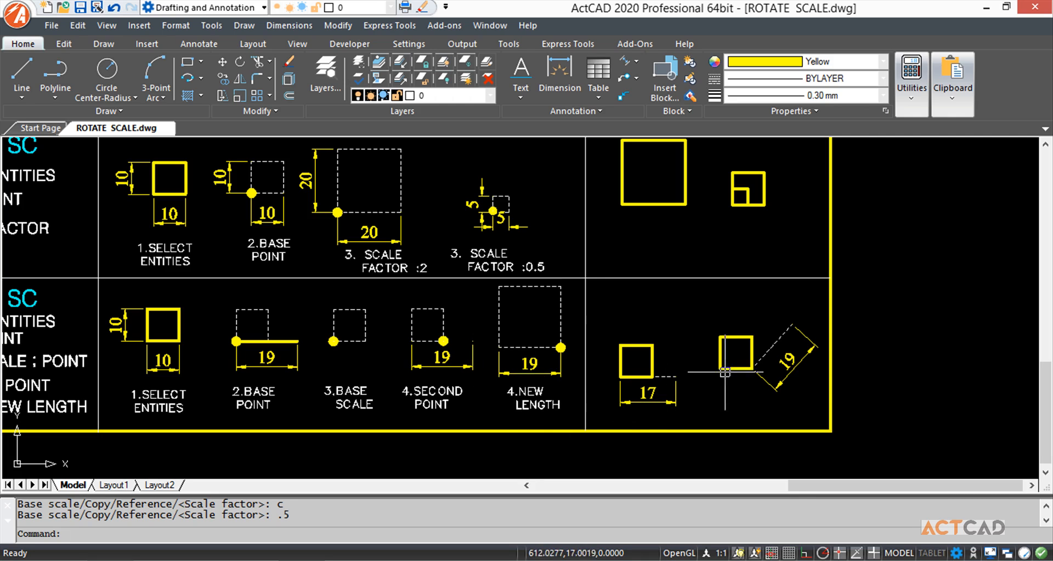
pyautogui.scroll(3, 639, 357)
pyautogui.moveTo(634, 378); pyautogui.dragTo(381, 334, button='middle')
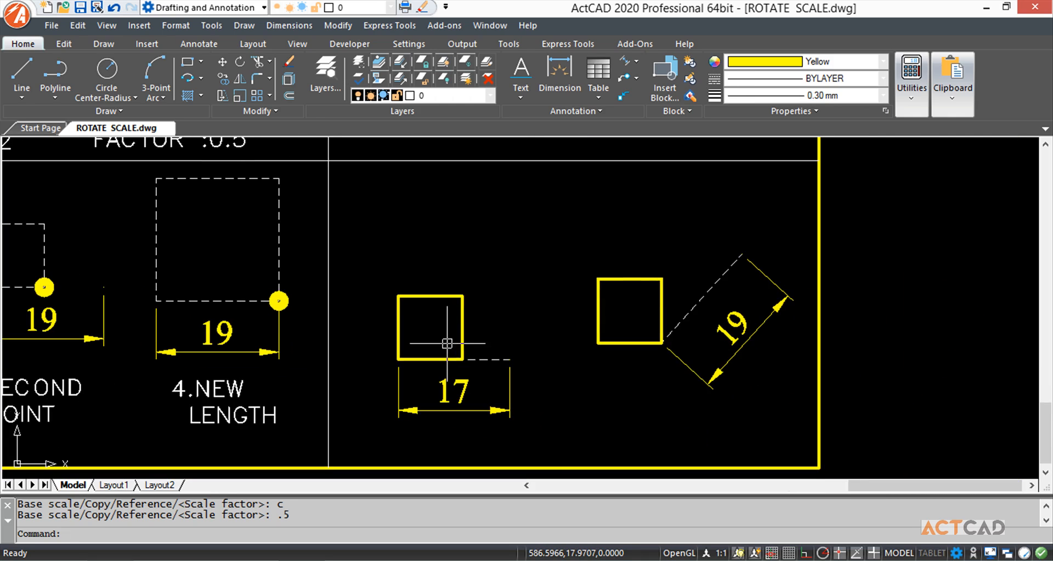
pyautogui.click(236, 96)
pyautogui.click(384, 287)
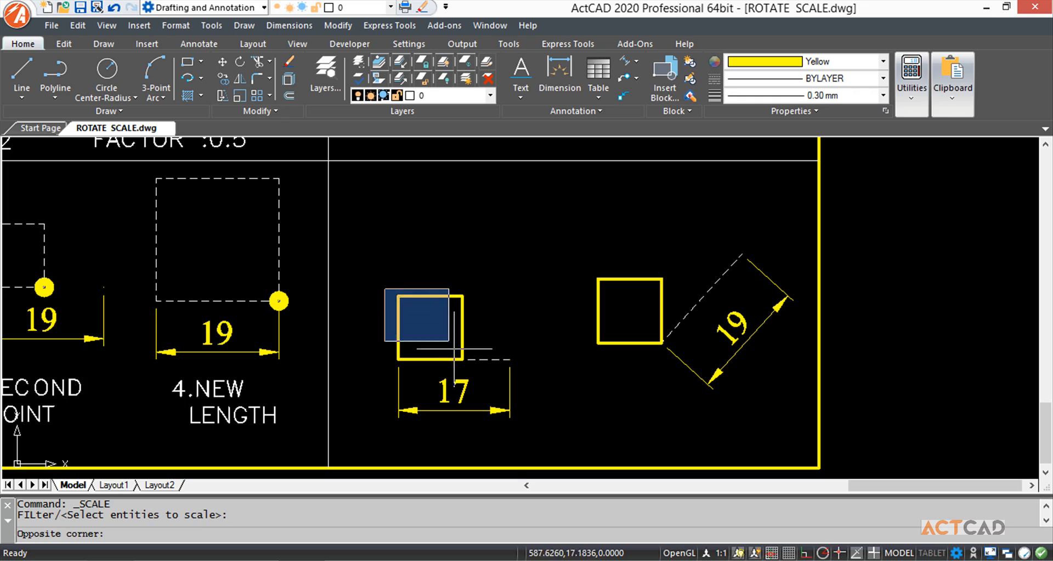
pyautogui.click(470, 370)
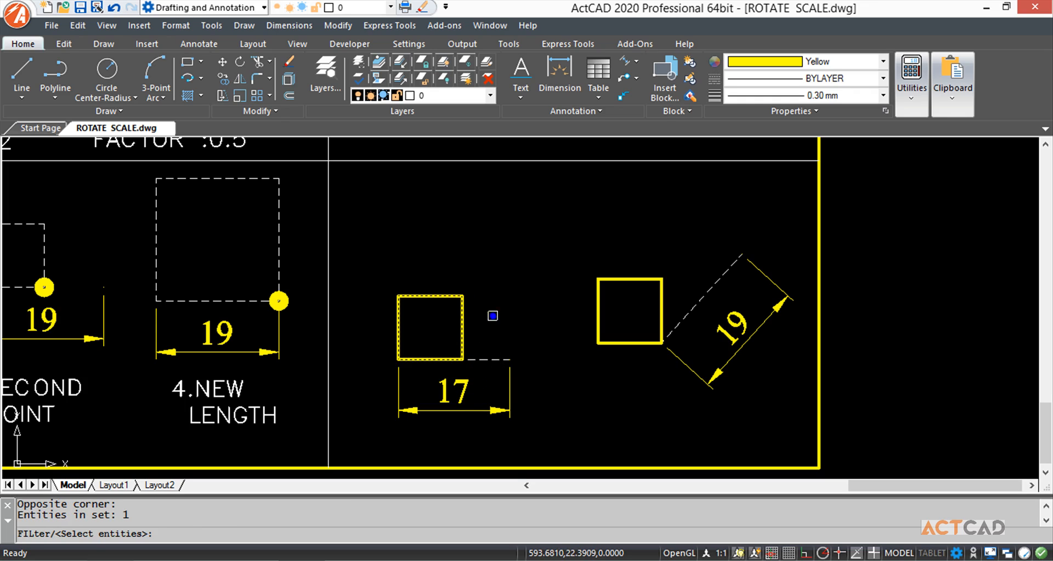
pyautogui.press('Return')
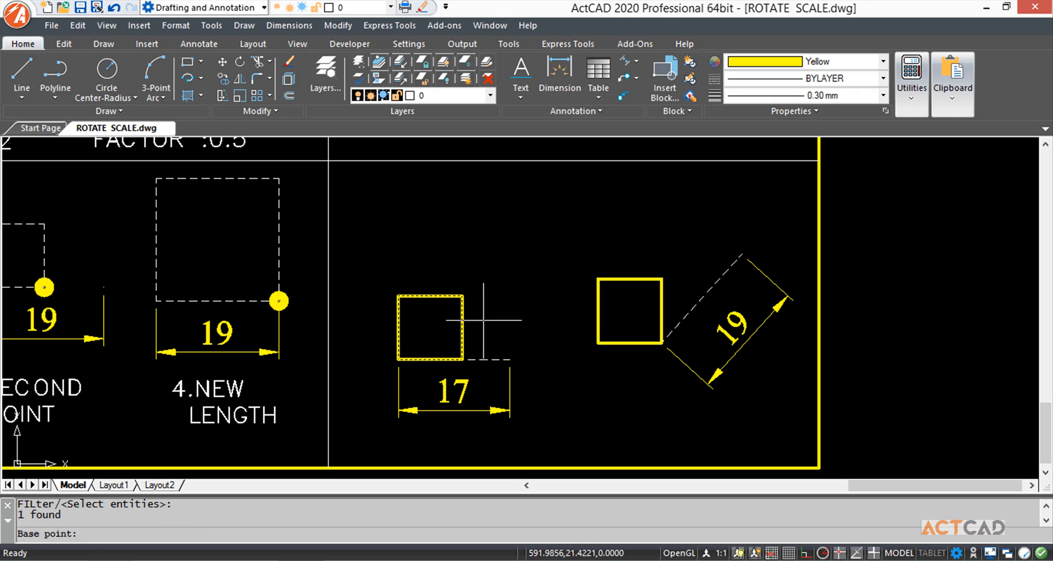
pyautogui.click(398, 360)
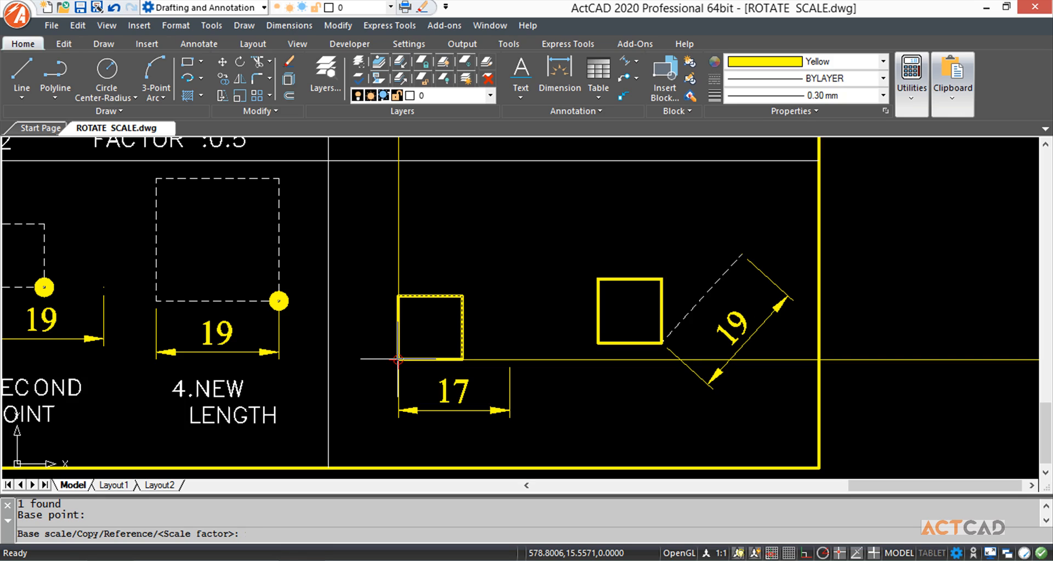
pyautogui.write('r')
pyautogui.press('Return')
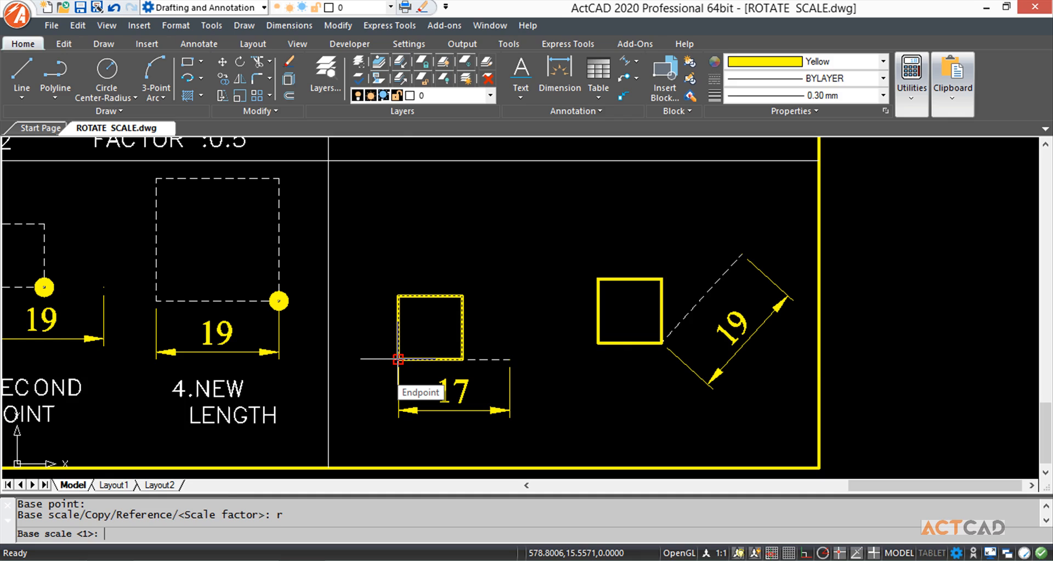
pyautogui.click(398, 359)
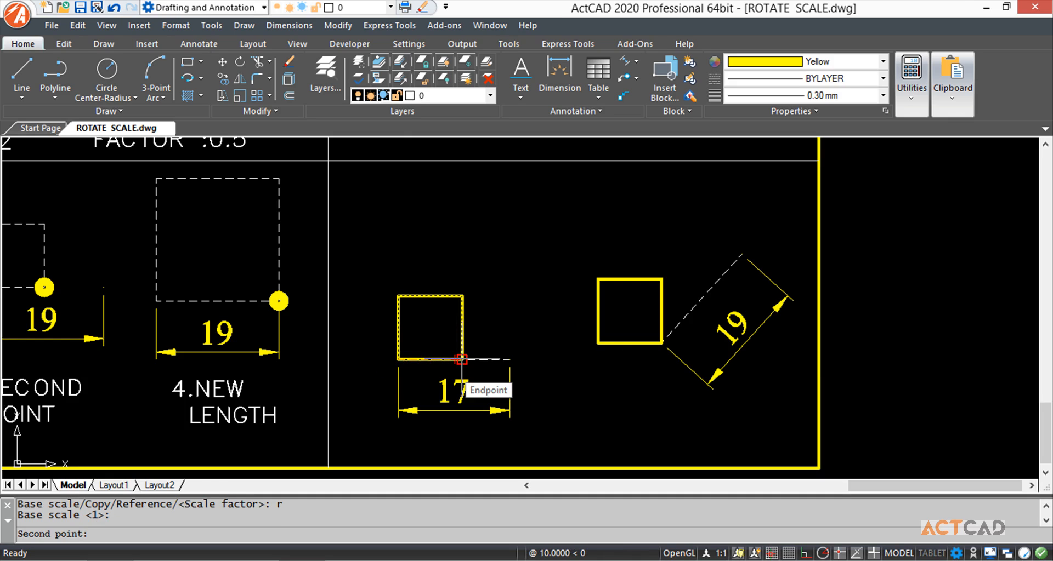
pyautogui.click(461, 359)
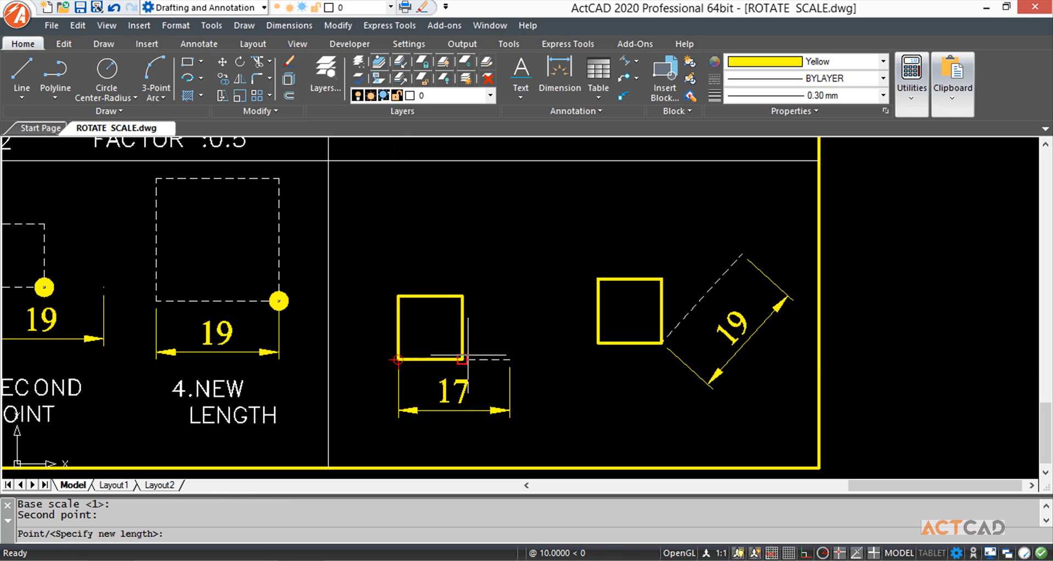
pyautogui.click(509, 360)
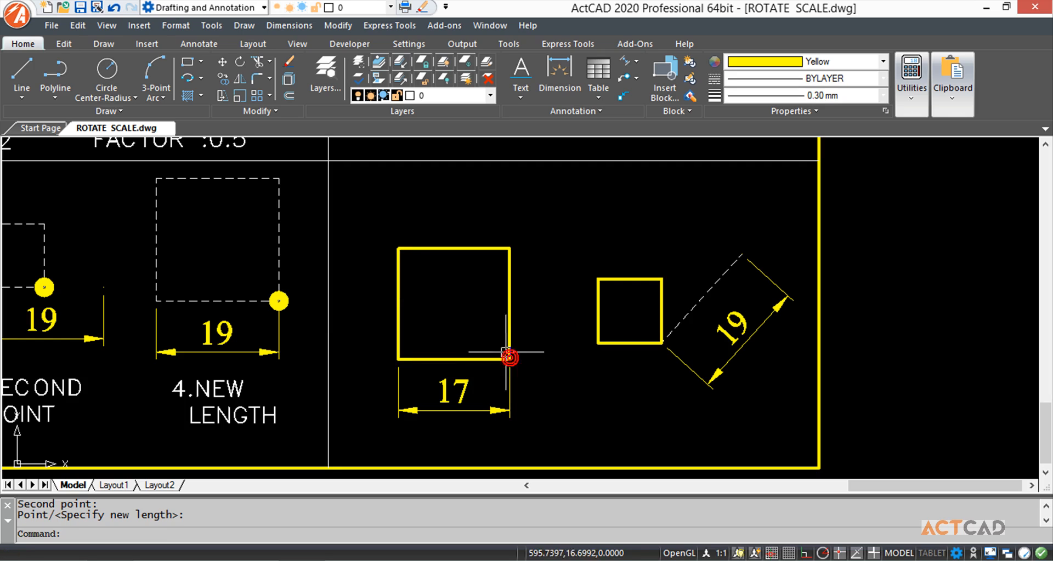
# - Scale the second SC row's right Action square by base scale about its lower-left corner, from its diagonal to the dashed line's upper end
pyautogui.moveTo(625, 357); pyautogui.dragTo(496, 376, button='middle')
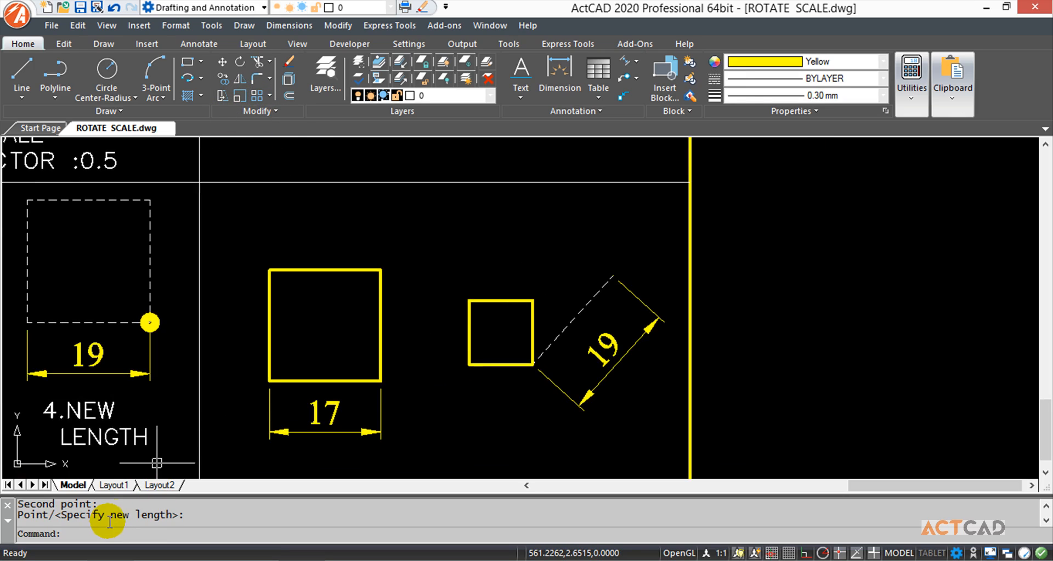
pyautogui.write('SC')
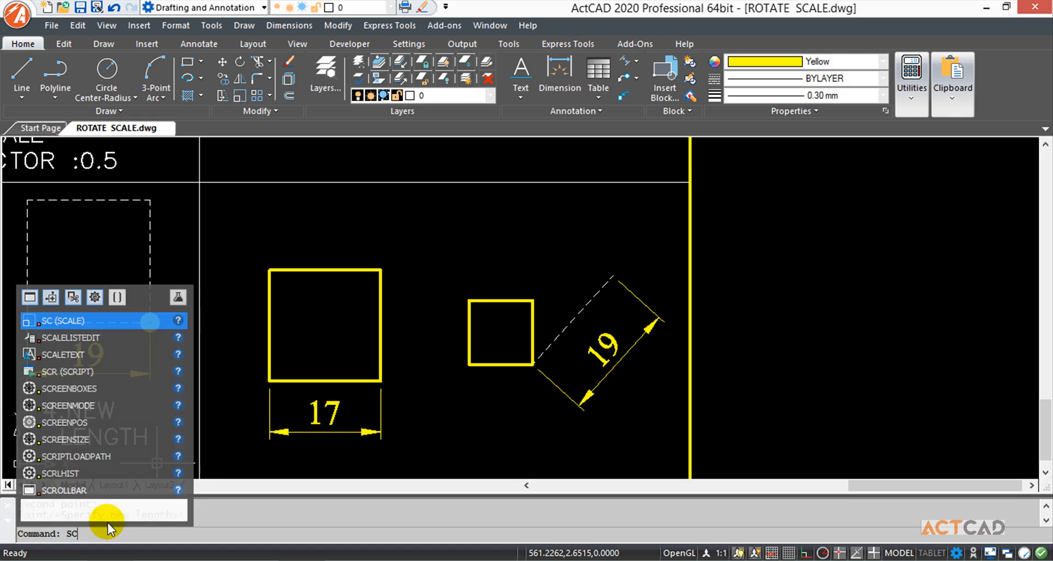
pyautogui.press('Return')
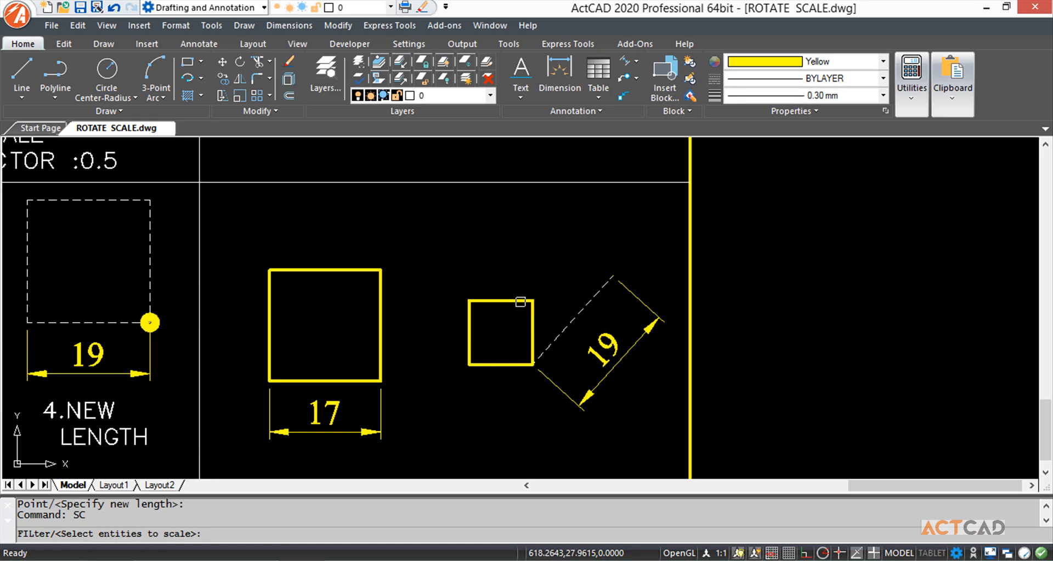
pyautogui.click(520, 302)
pyautogui.press('Return')
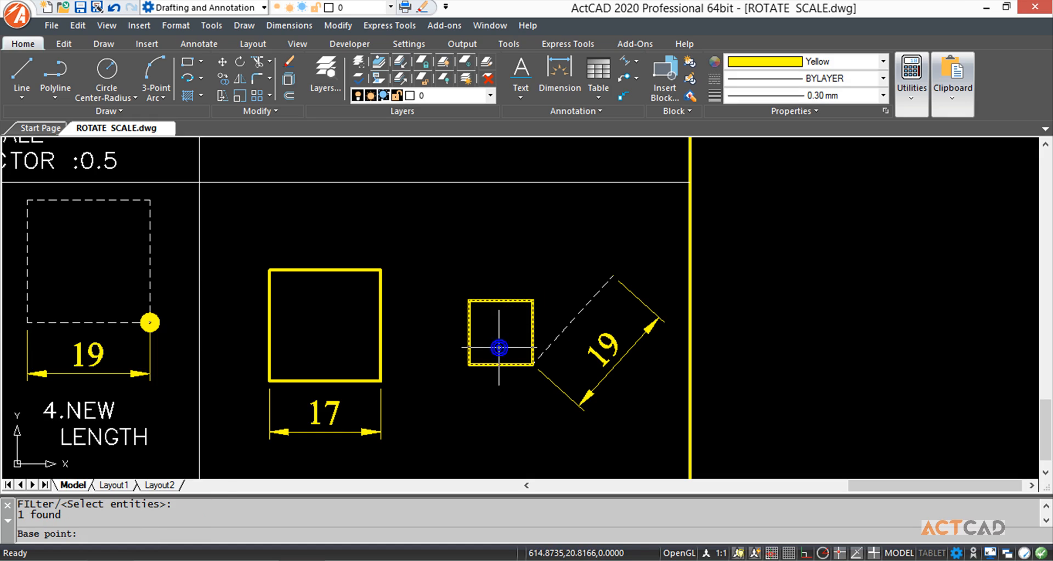
pyautogui.click(468, 364)
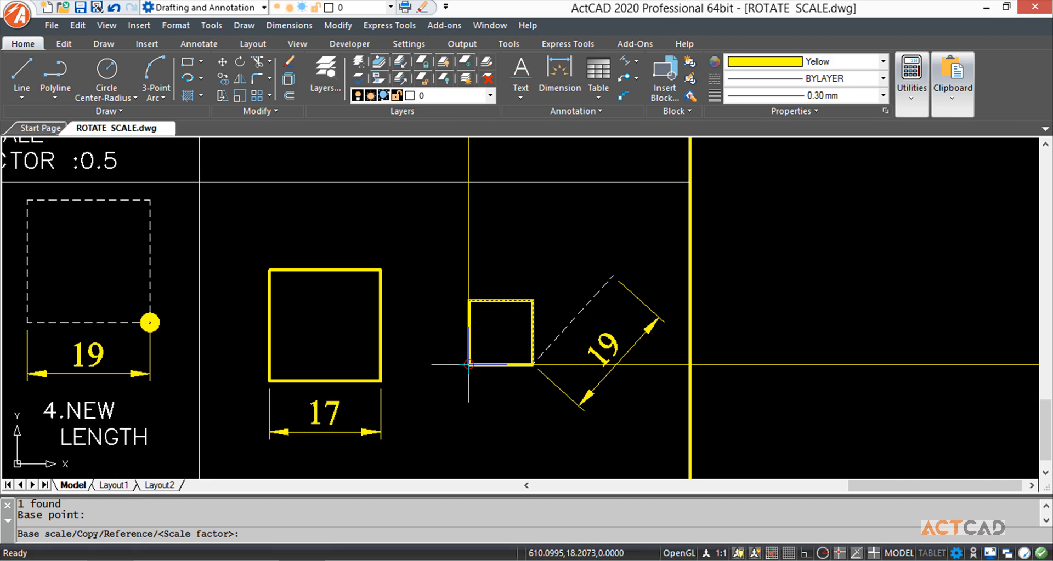
pyautogui.write('b')
pyautogui.press('Return')
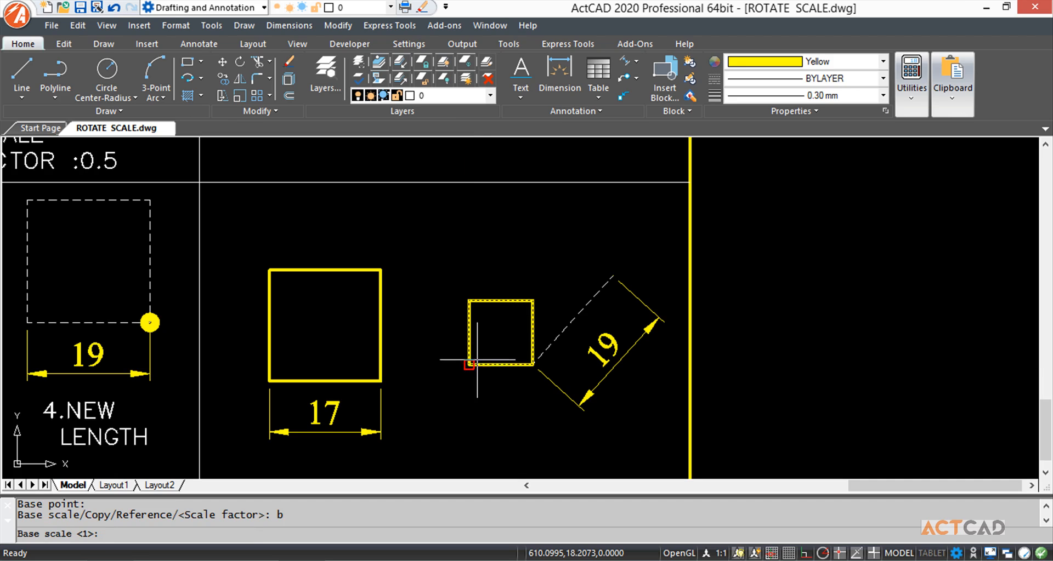
pyautogui.click(468, 364)
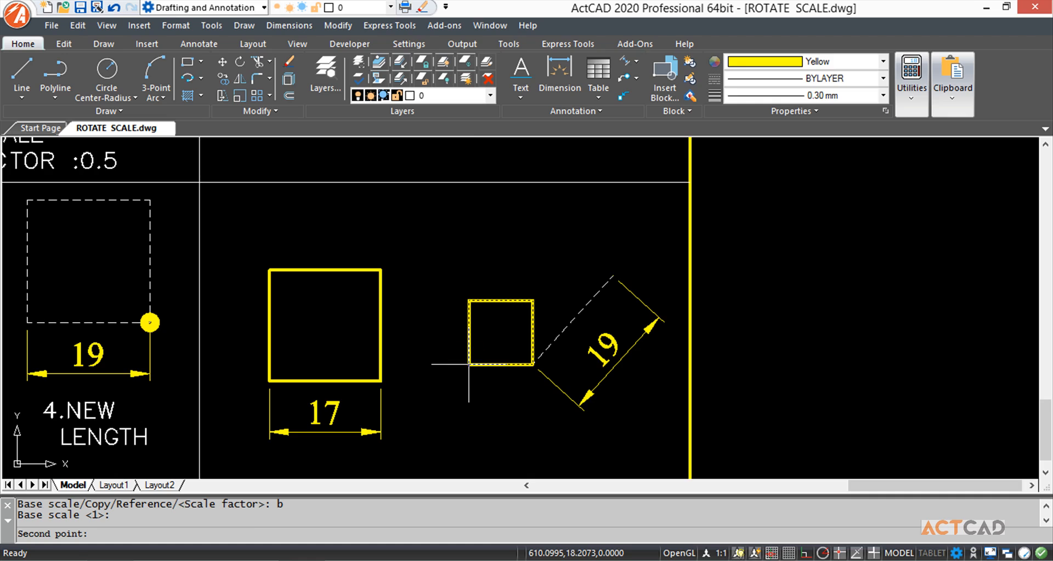
pyautogui.click(531, 301)
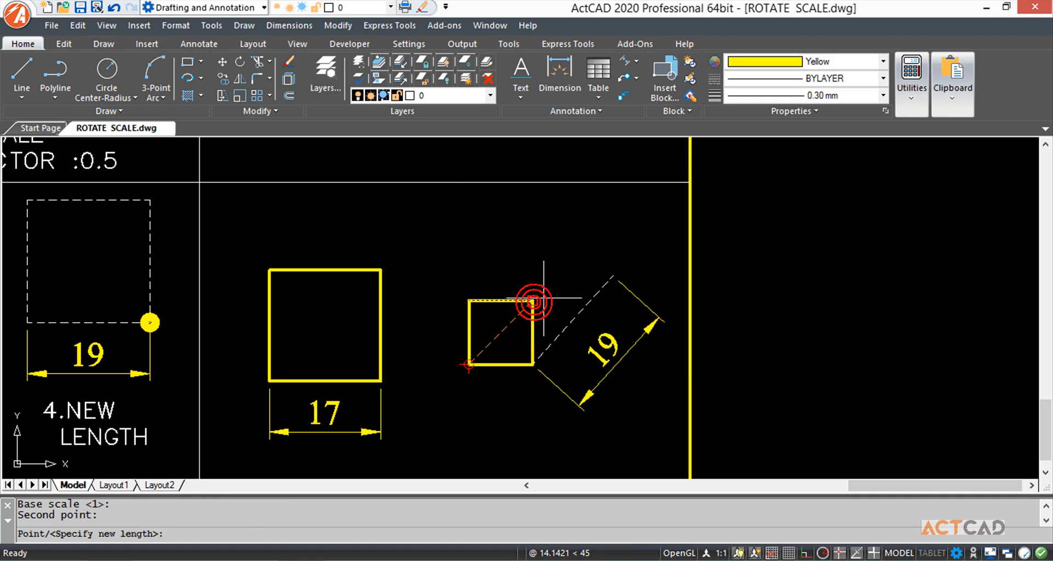
pyautogui.click(611, 275)
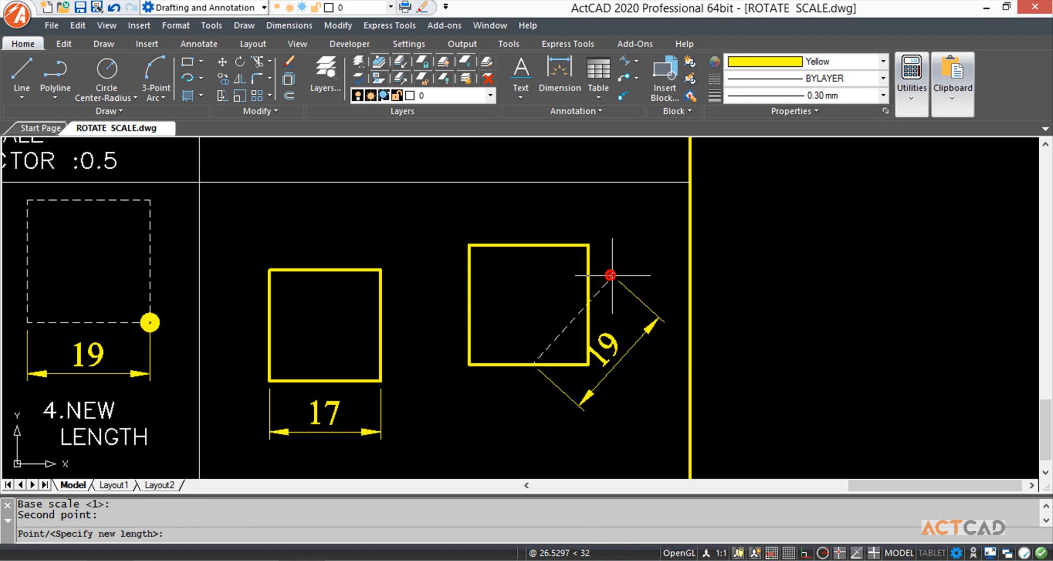